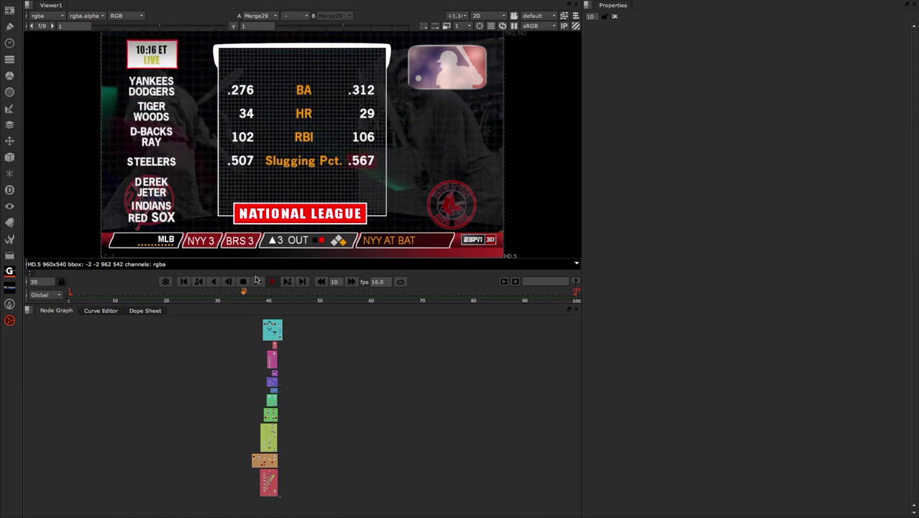
# Go to the last frame and detach the NATIONAL LEAGUE text node from Merge27, moving it aside
pyautogui.click(308, 283)
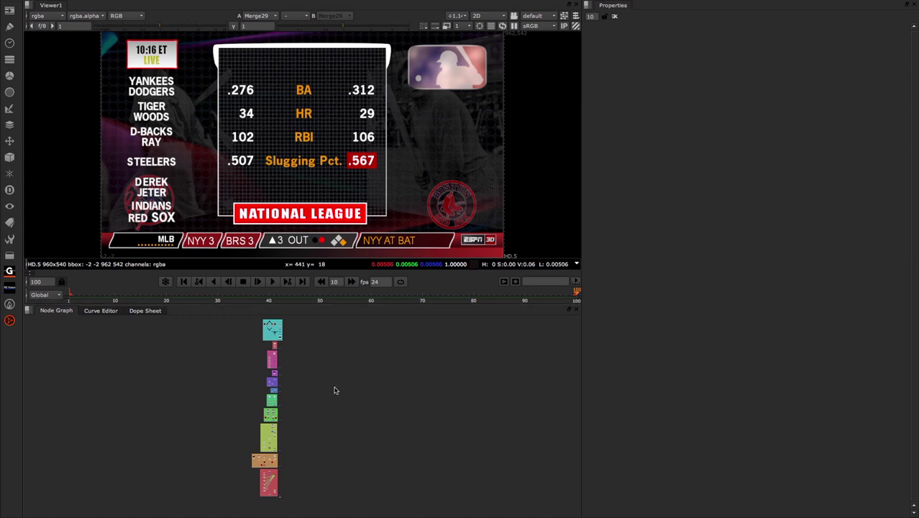
pyautogui.scroll(5, 276, 447)
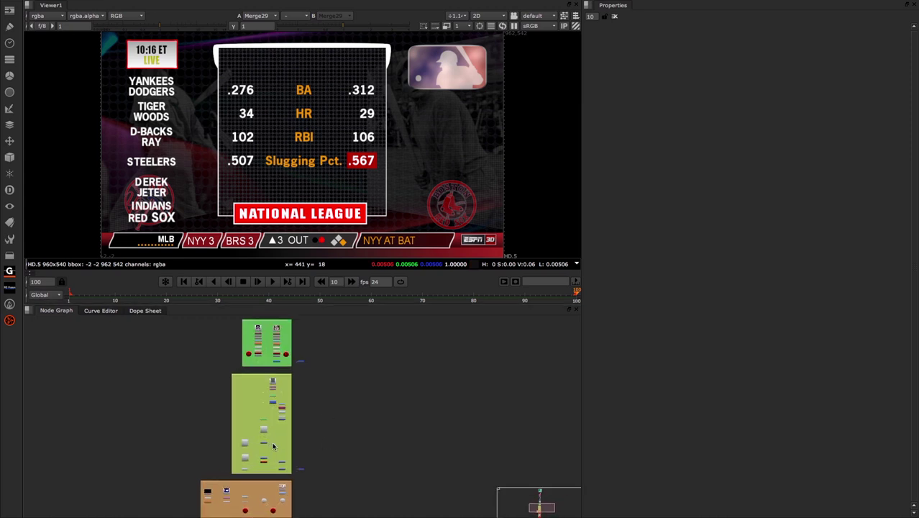
pyautogui.scroll(5, 272, 398)
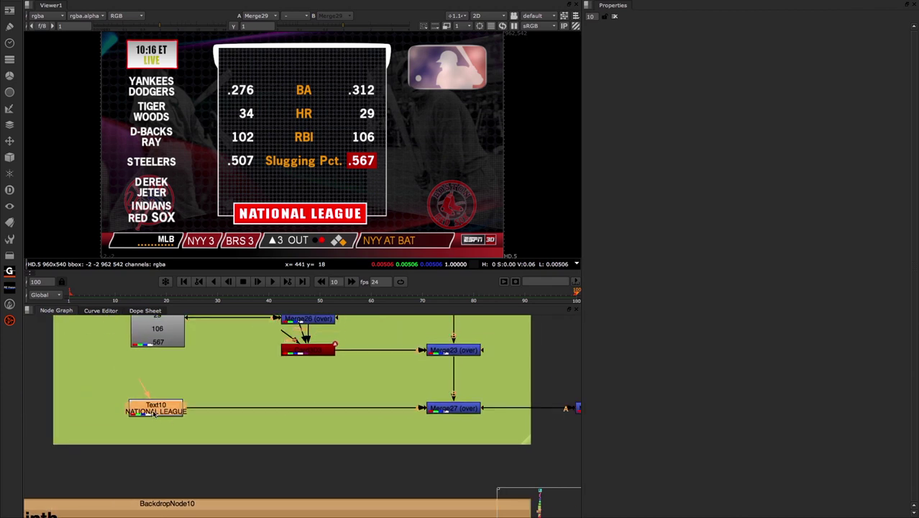
pyautogui.moveTo(189, 410); pyautogui.dragTo(103, 373)
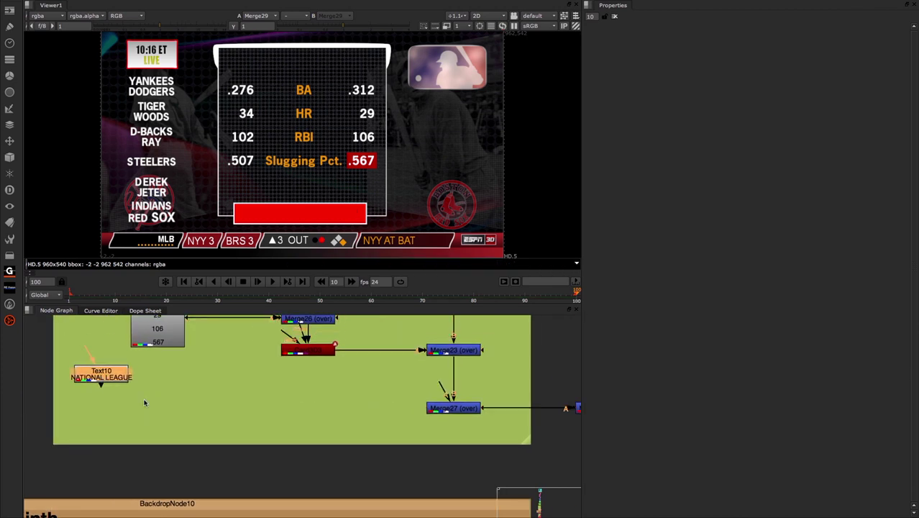
# Add a new Text node and connect it to the free A input of Merge27
pyautogui.click(383, 414)
pyautogui.press('Tab')
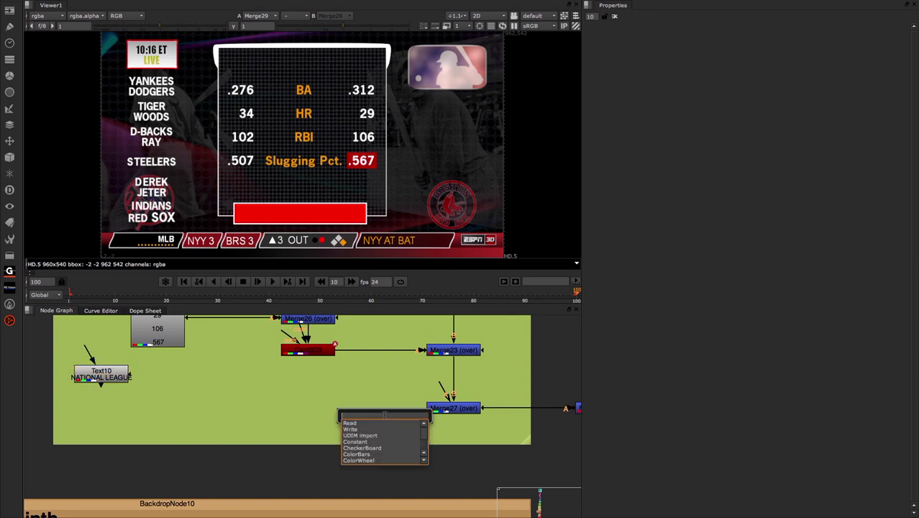
pyautogui.write('TEXT')
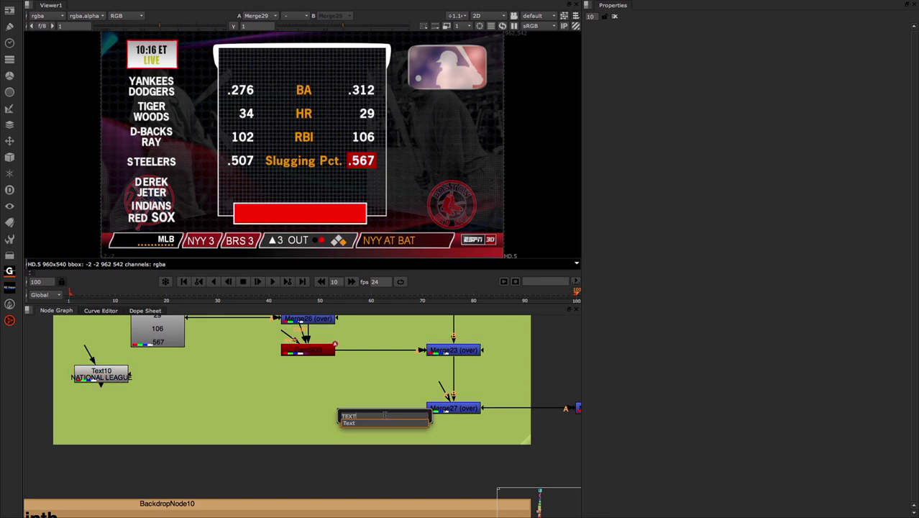
pyautogui.press('Return')
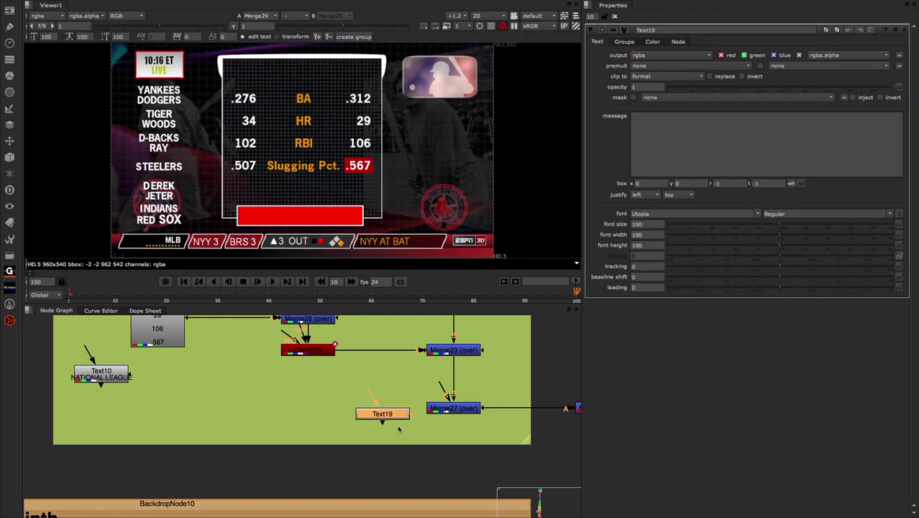
pyautogui.moveTo(350, 412); pyautogui.dragTo(349, 412)
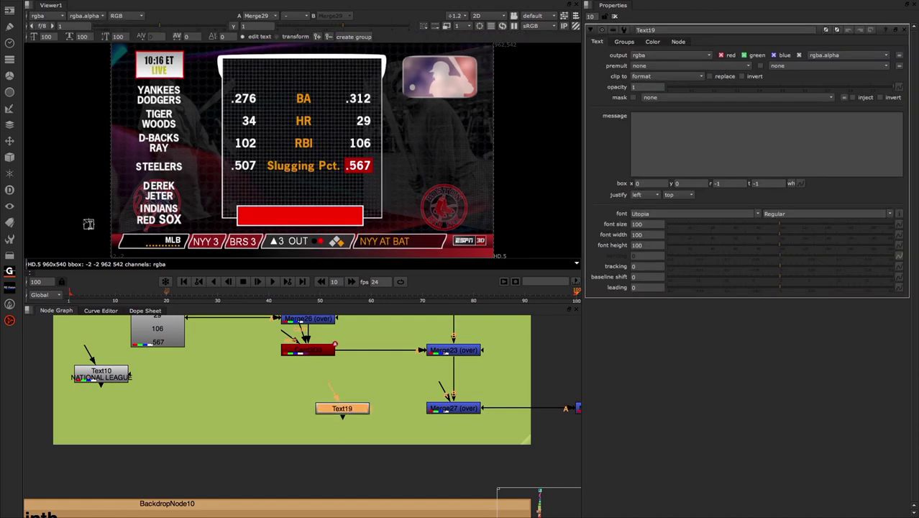
pyautogui.click(10, 29)
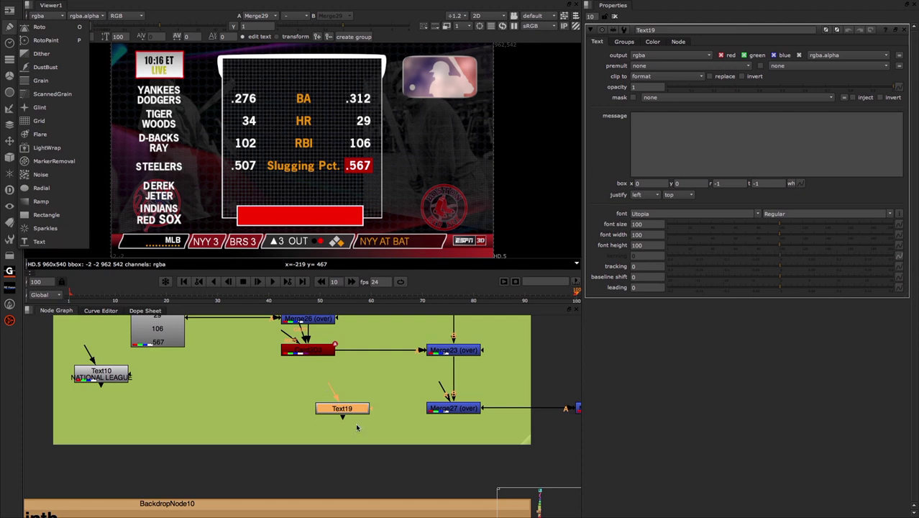
pyautogui.click(355, 423)
pyautogui.moveTo(423, 408); pyautogui.dragTo(326, 408)
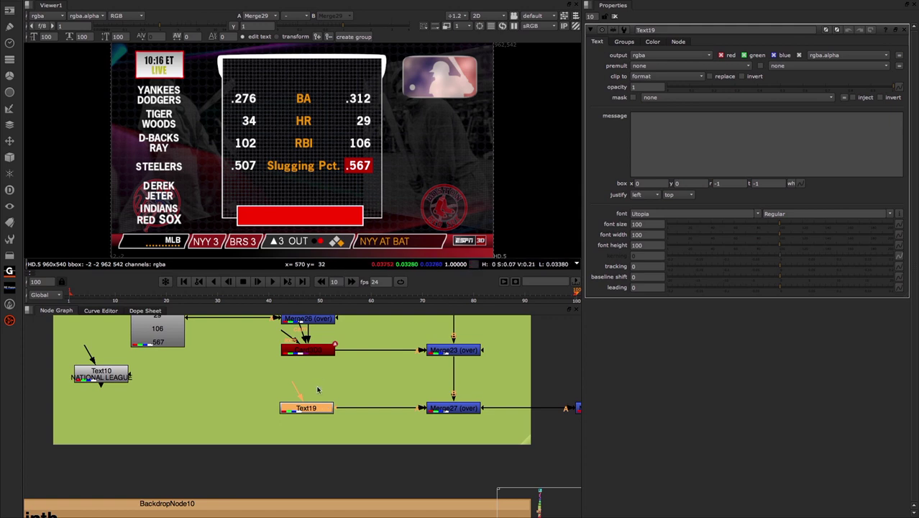
# View the new Text node on its own and write "Base-Ball" directly in the image without defining a text box
pyautogui.press('1')
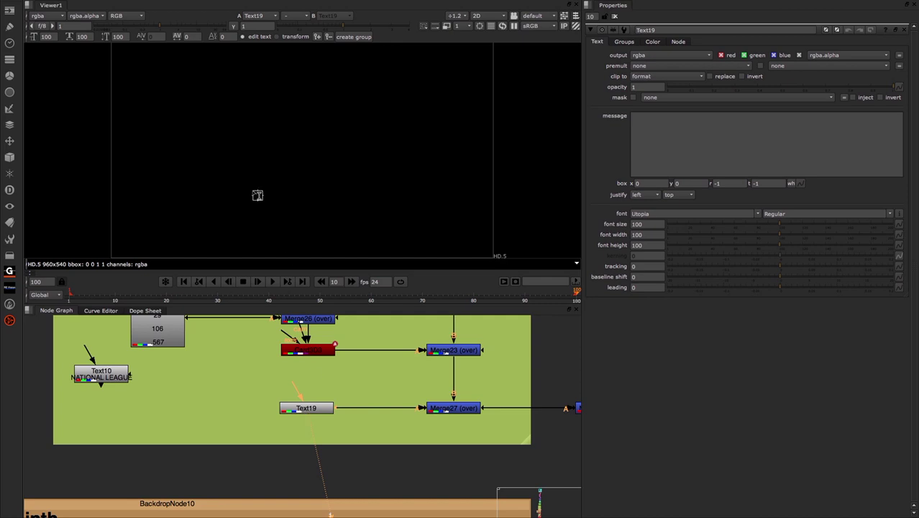
pyautogui.click(217, 166)
pyautogui.write('Base-')
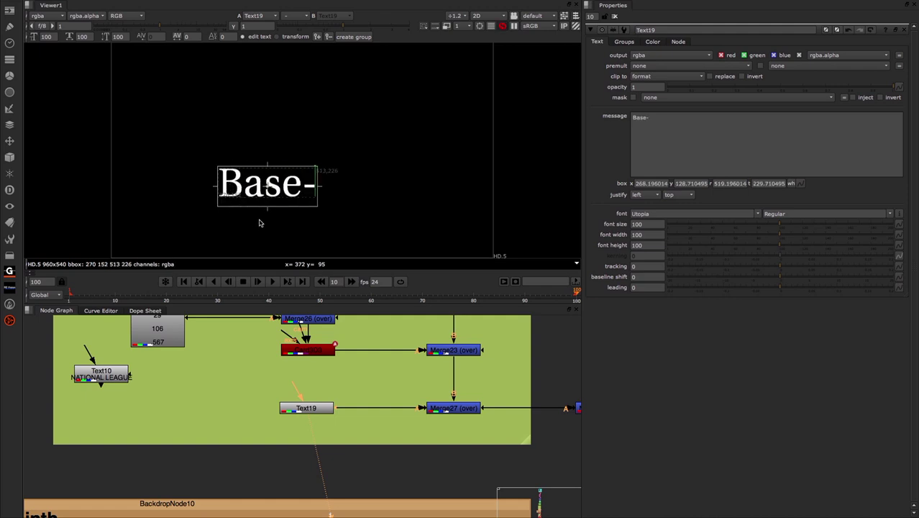
pyautogui.write('Ball')
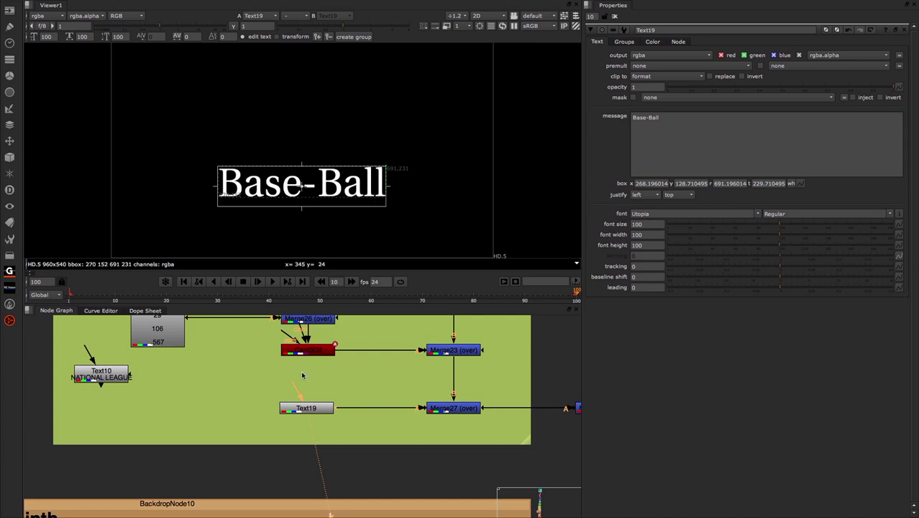
# Delete the Base-Ball text node and show Merge27's output in the viewer, framed on the empty red banner
pyautogui.click(314, 409)
pyautogui.press('Delete')
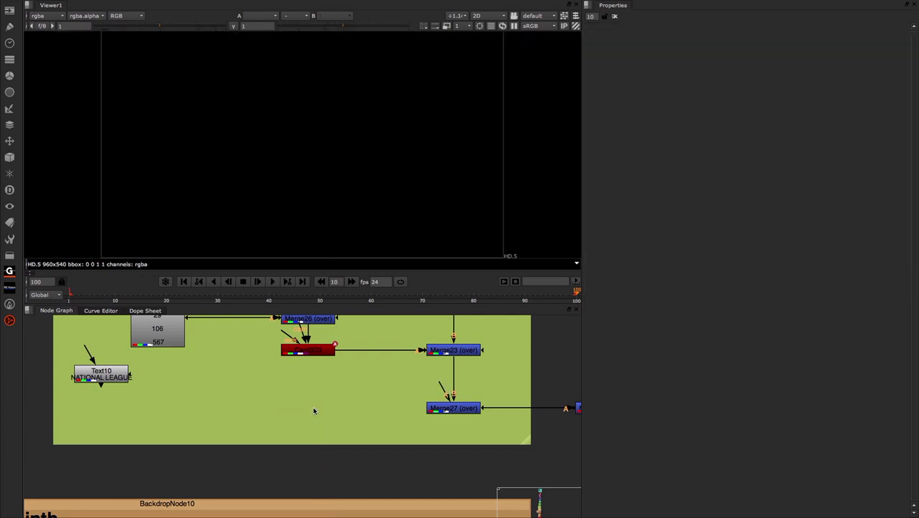
pyautogui.click(442, 408)
pyautogui.press('1')
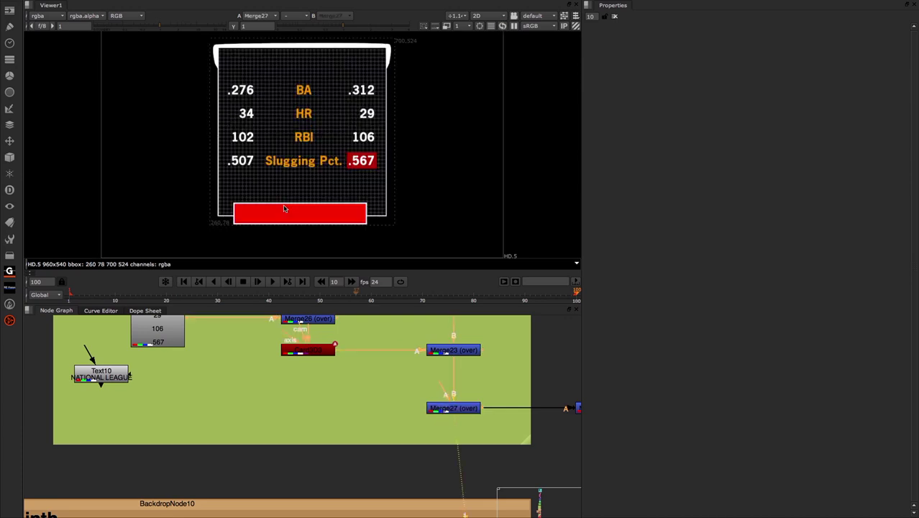
pyautogui.scroll(8, 284, 211)
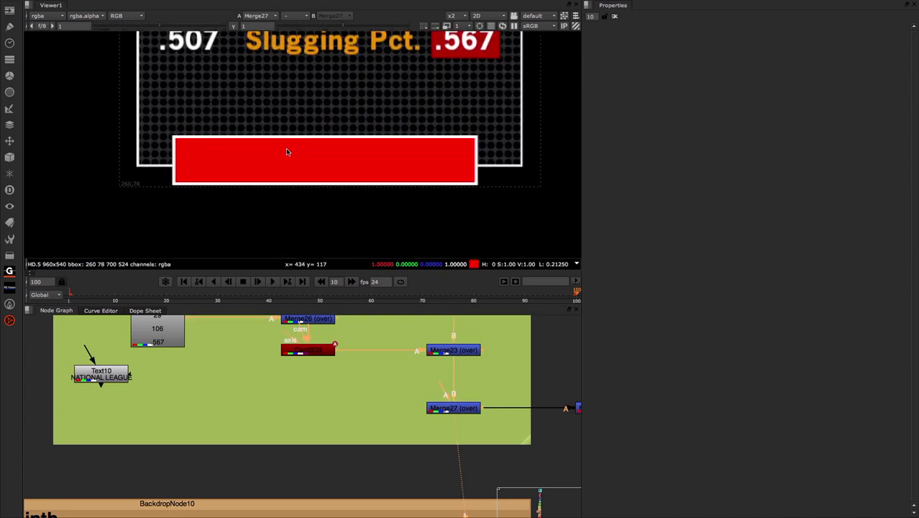
pyautogui.scroll(-3, 294, 167)
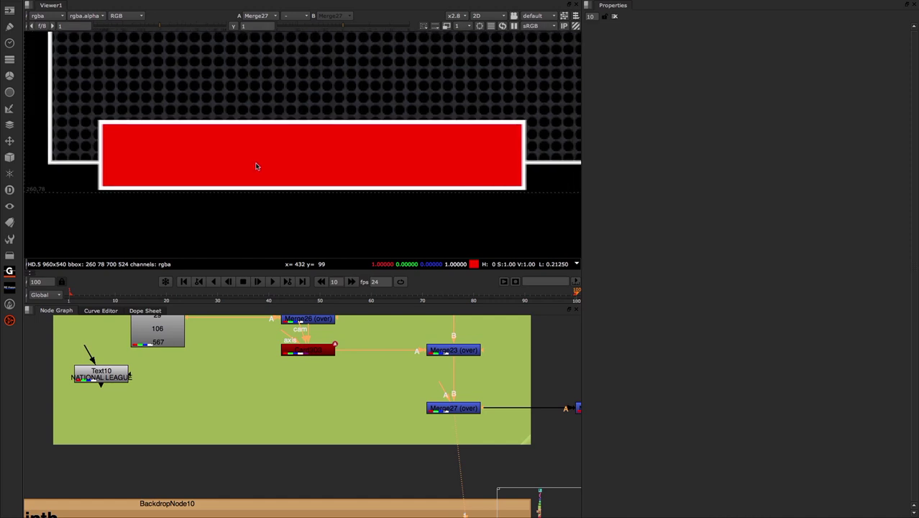
# Add a fresh Text node beside Merge27 and connect it to the merge's A input
pyautogui.click(324, 407)
pyautogui.press('Tab')
pyautogui.write('text')
pyautogui.click(288, 414)
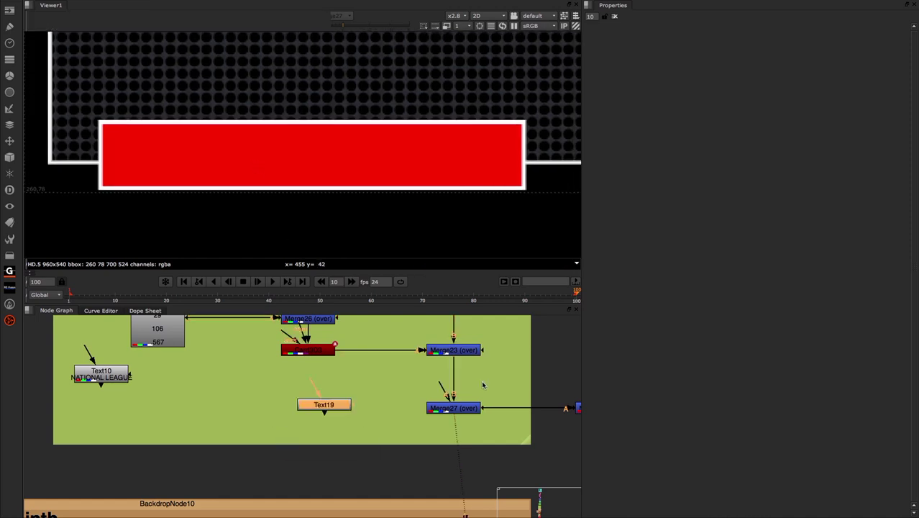
pyautogui.moveTo(441, 387); pyautogui.dragTo(313, 415)
# Draw a text box covering the red banner and enter the message "BASEBALL LEAGUE"
pyautogui.moveTo(106, 123); pyautogui.dragTo(526, 188)
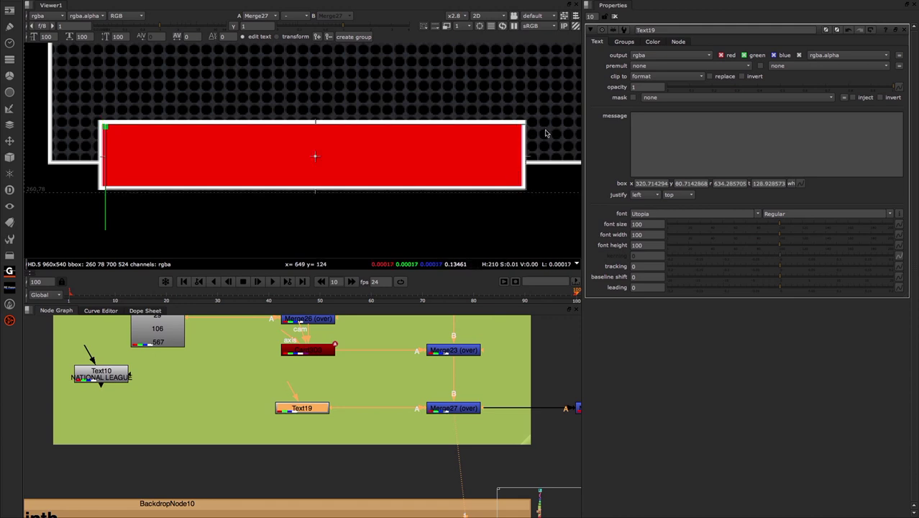
pyautogui.click(670, 126)
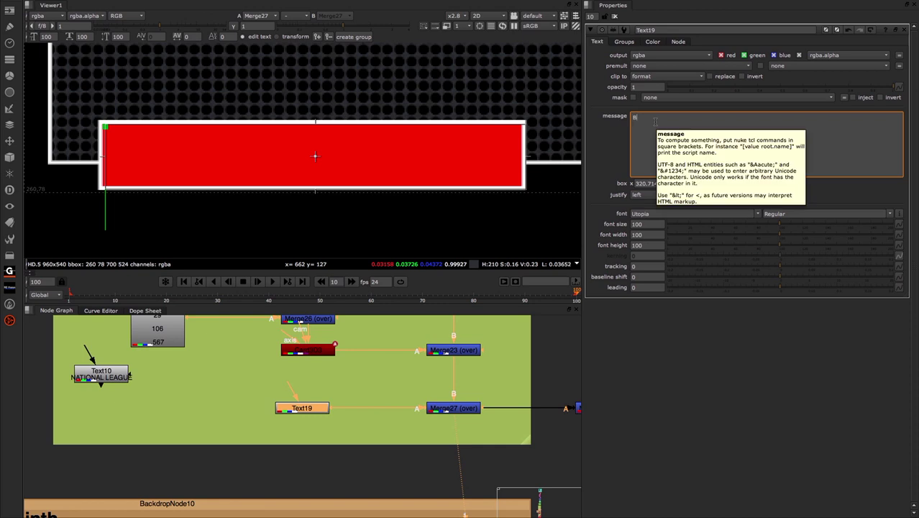
pyautogui.write('ASEBALL LEAGUE')
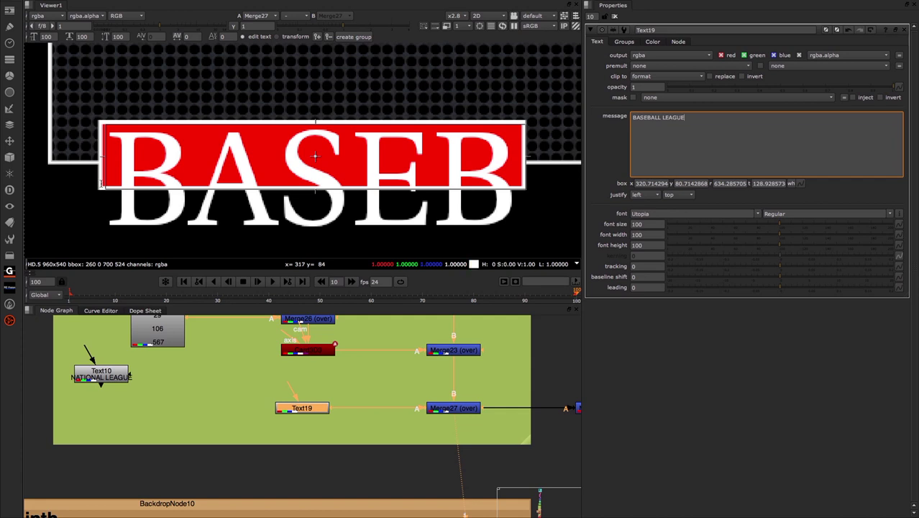
# Select the whole message and set its font size to 25, then enlarge it to 33.75
pyautogui.moveTo(687, 117); pyautogui.dragTo(619, 120)
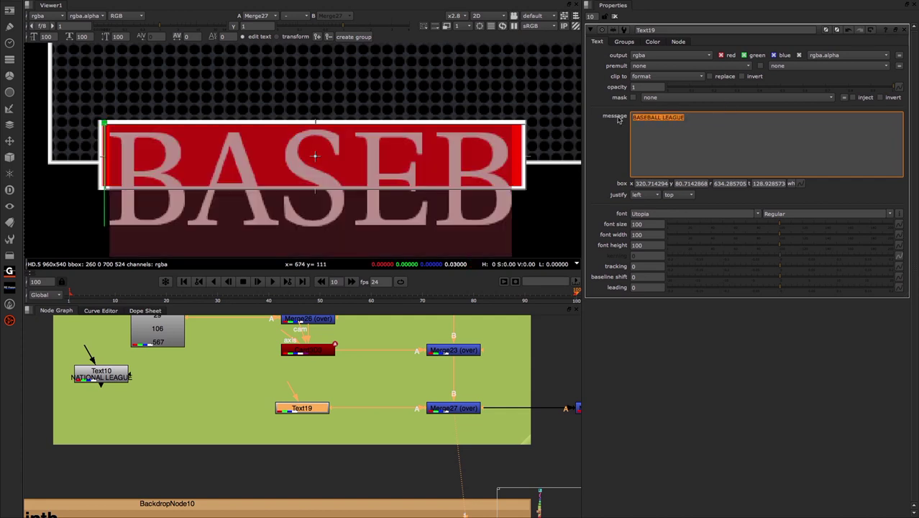
pyautogui.click(645, 224)
pyautogui.write('2')
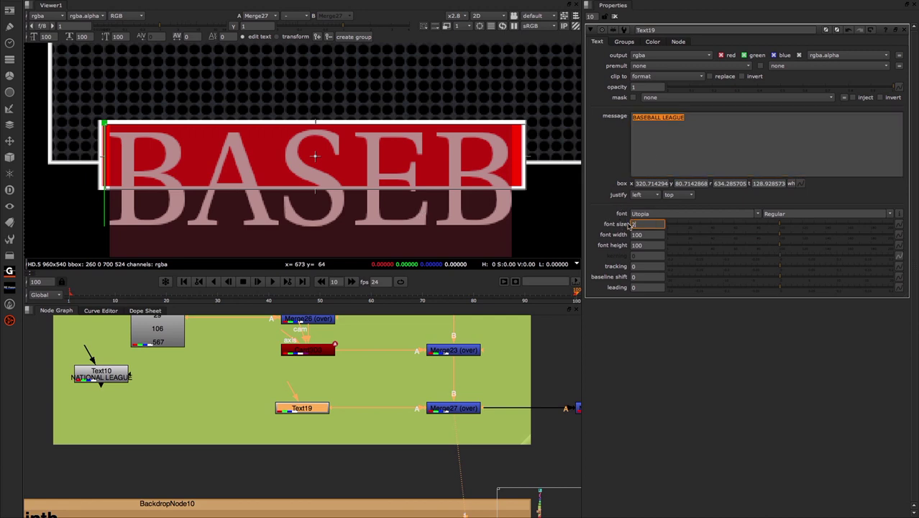
pyautogui.write('5')
pyautogui.press('Return')
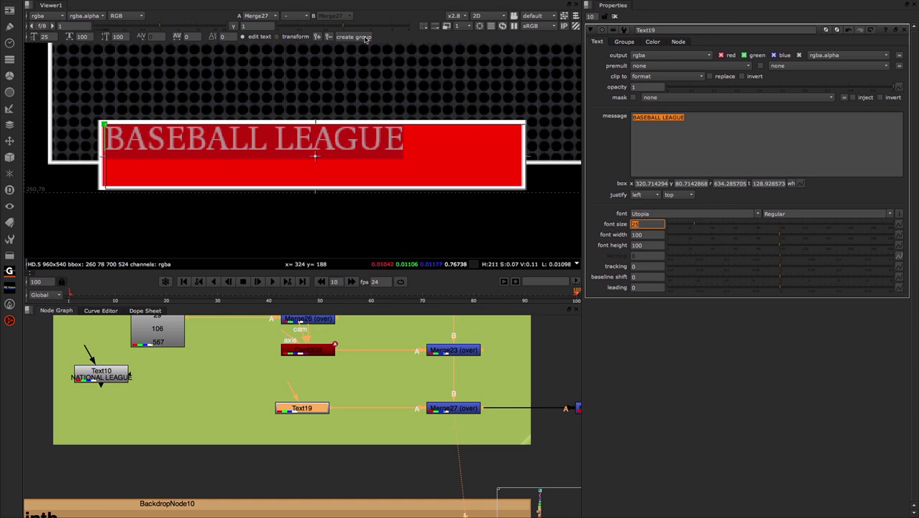
pyautogui.moveTo(44, 36)
pyautogui.mouseDown()
pyautogui.moveTo(53, 37)
pyautogui.moveTo(34, 35)
pyautogui.mouseUp()
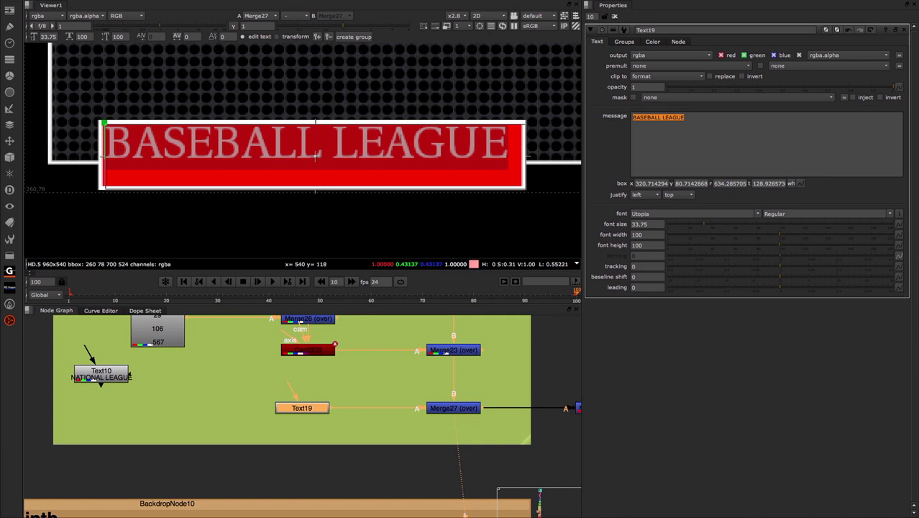
# Justify the banner text to center both horizontally and vertically within its box
pyautogui.click(645, 195)
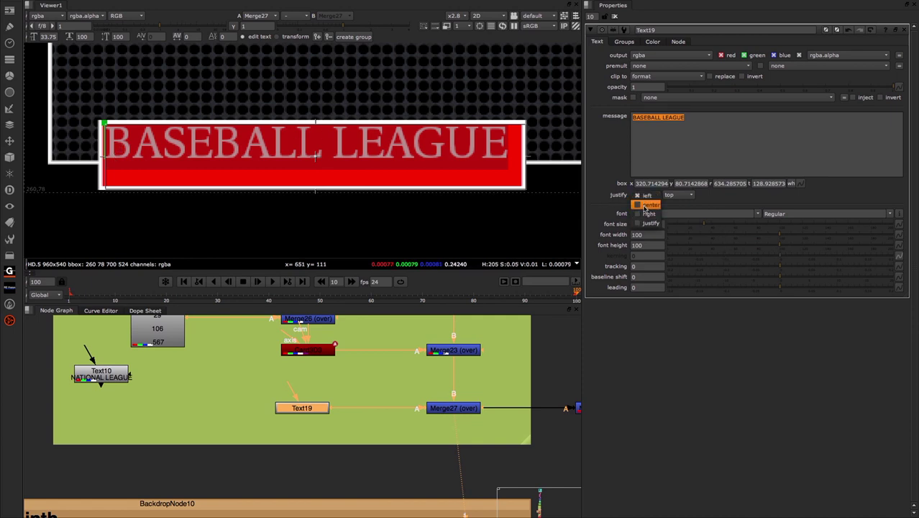
pyautogui.click(648, 205)
pyautogui.click(674, 196)
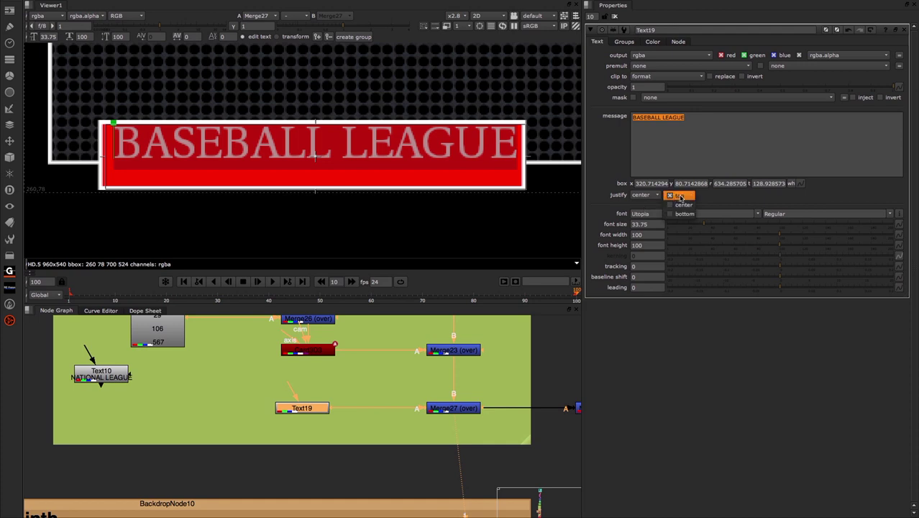
pyautogui.click(683, 205)
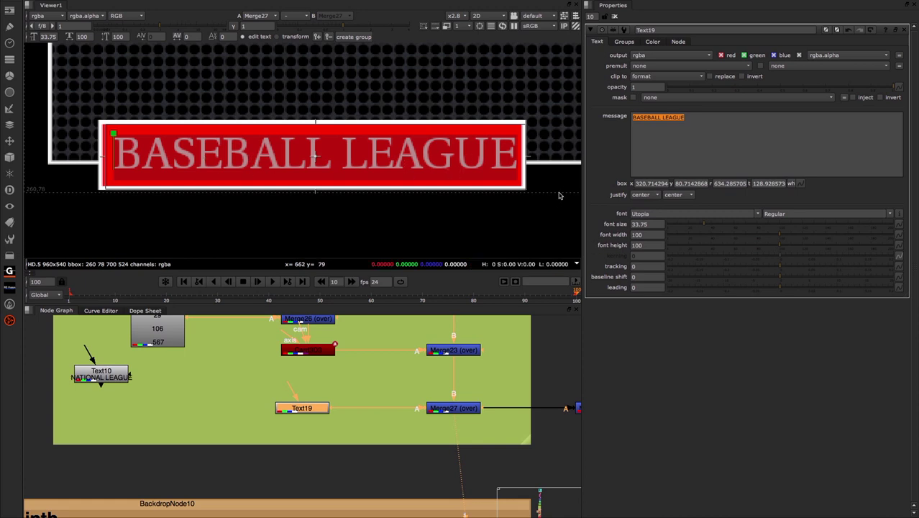
# Set the centered banner text's font size to 25
pyautogui.doubleClick(644, 223)
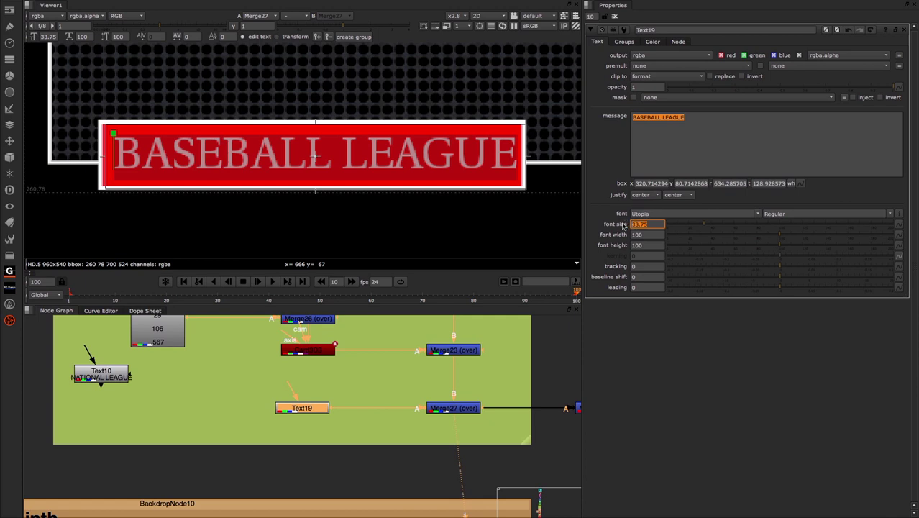
pyautogui.write('25')
pyautogui.press('Return')
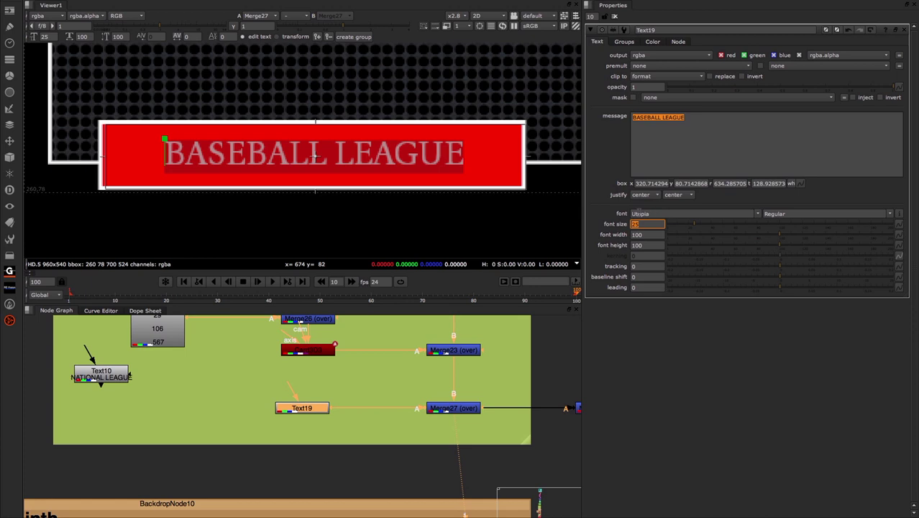
# Change the banner text's font to Open Sans in the Light style
pyautogui.click(758, 214)
pyautogui.moveTo(792, 279); pyautogui.dragTo(787, 239)
pyautogui.scroll(3, 787, 240)
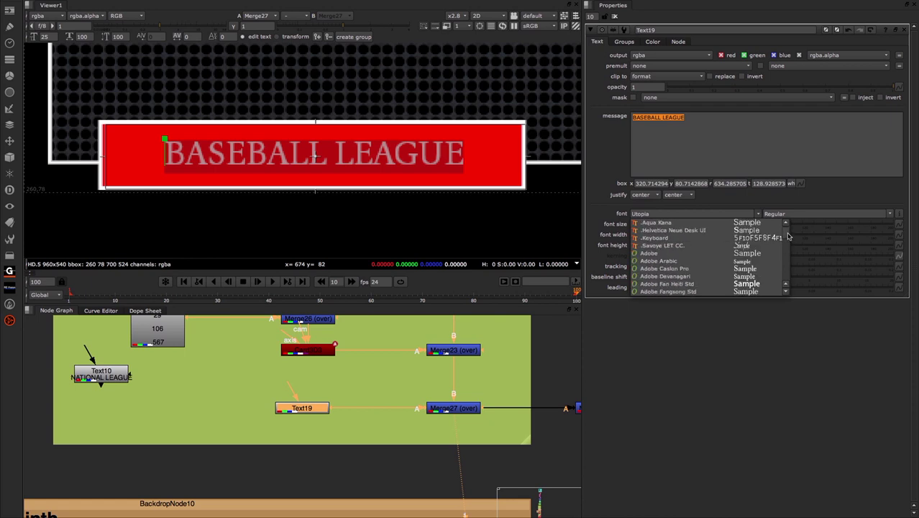
pyautogui.moveTo(788, 236); pyautogui.dragTo(791, 266)
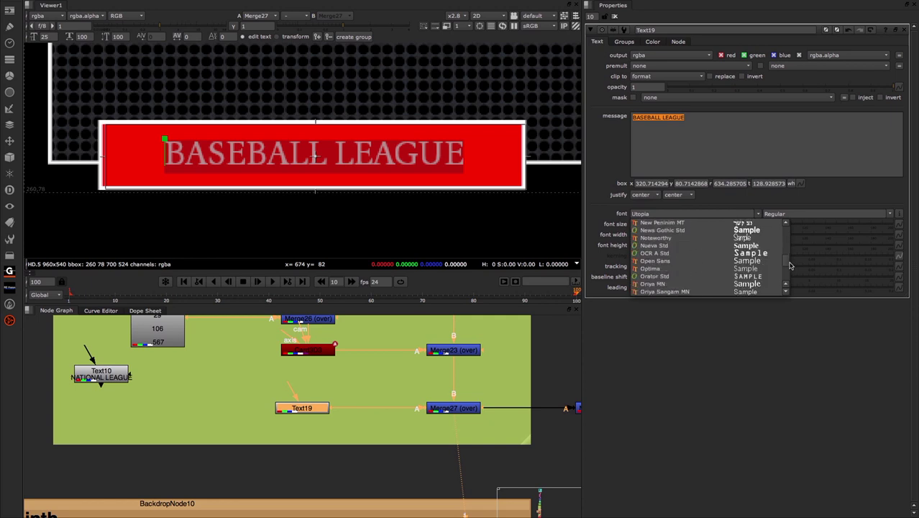
pyautogui.click(653, 261)
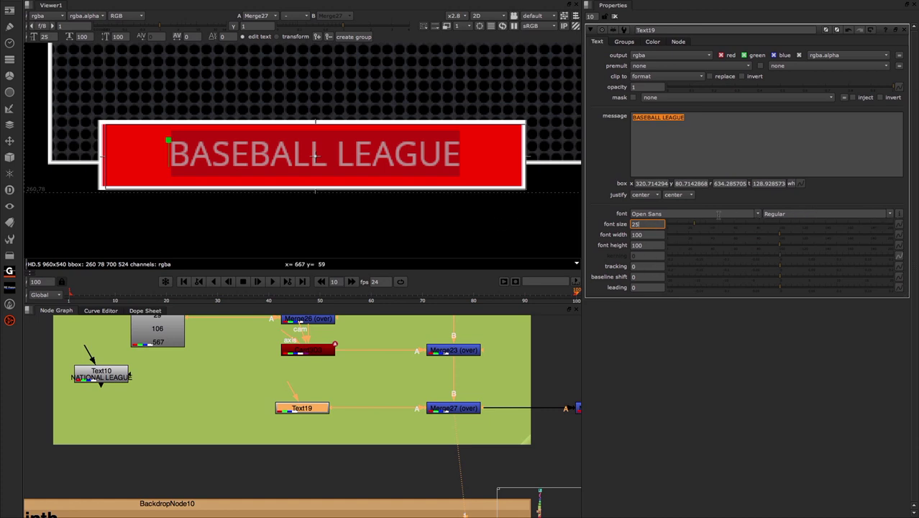
pyautogui.click(888, 216)
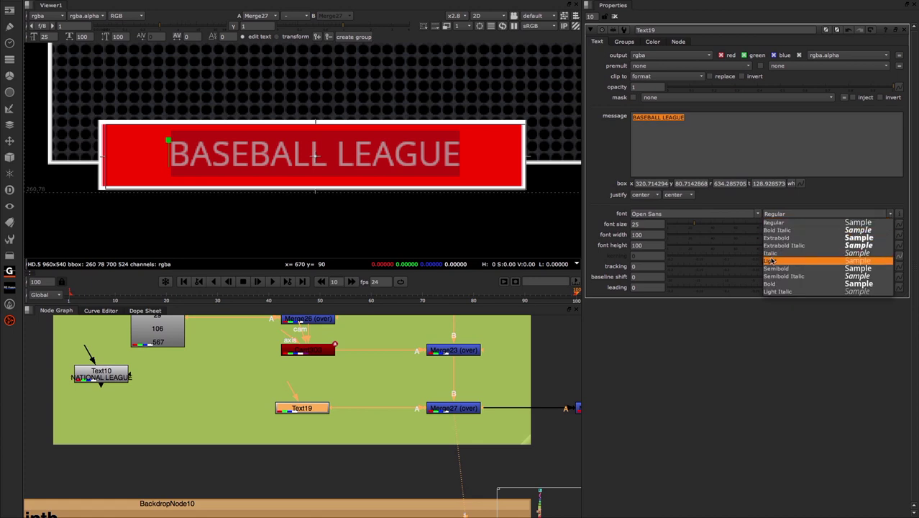
pyautogui.click(834, 261)
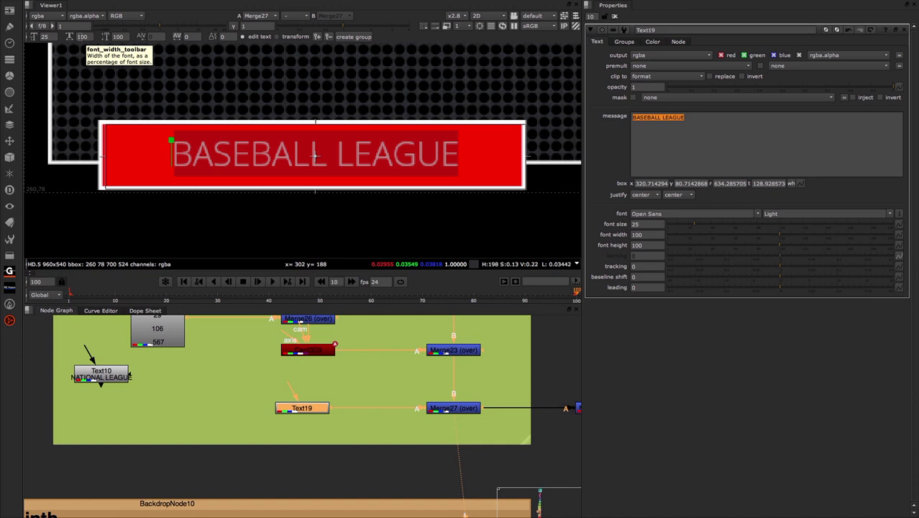
# Set the banner text's font width to 120 and its font height to 95
pyautogui.click(82, 37)
pyautogui.scroll(4, 82, 37)
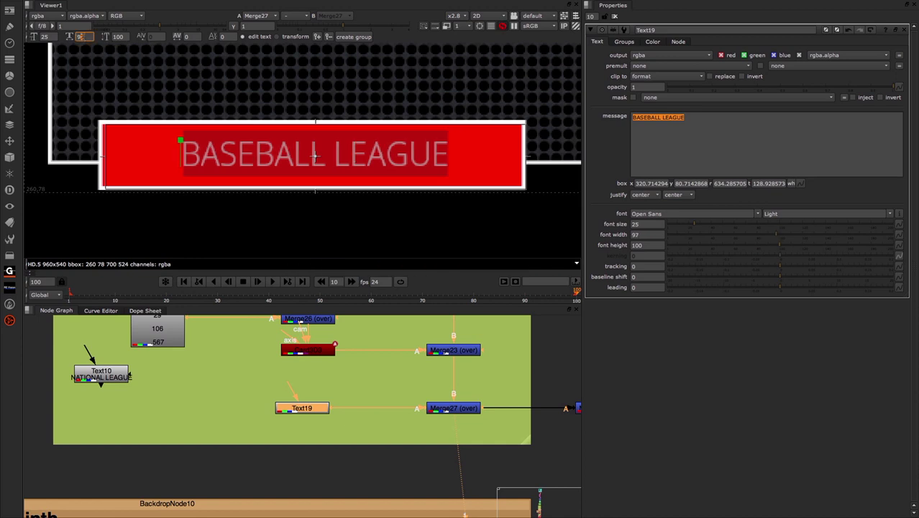
pyautogui.scroll(16, 82, 37)
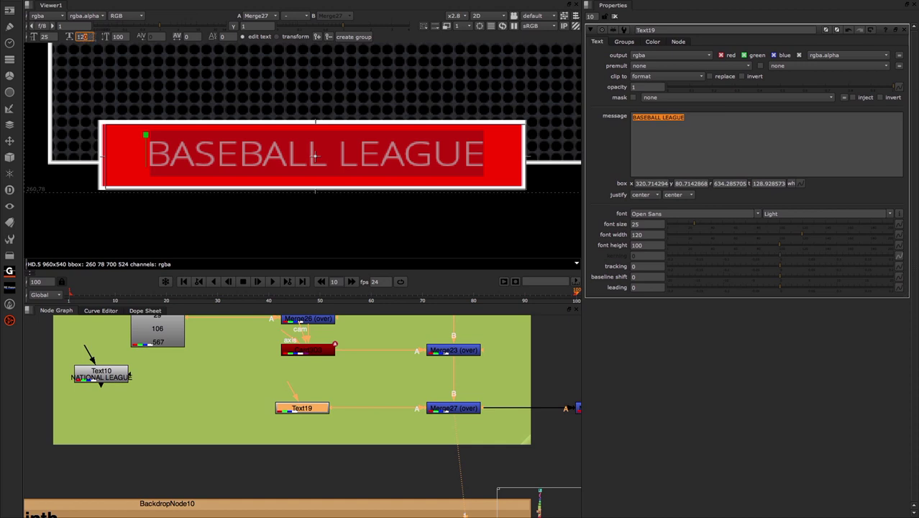
pyautogui.click(118, 37)
pyautogui.scroll(-5, 118, 37)
pyautogui.scroll(1, 118, 37)
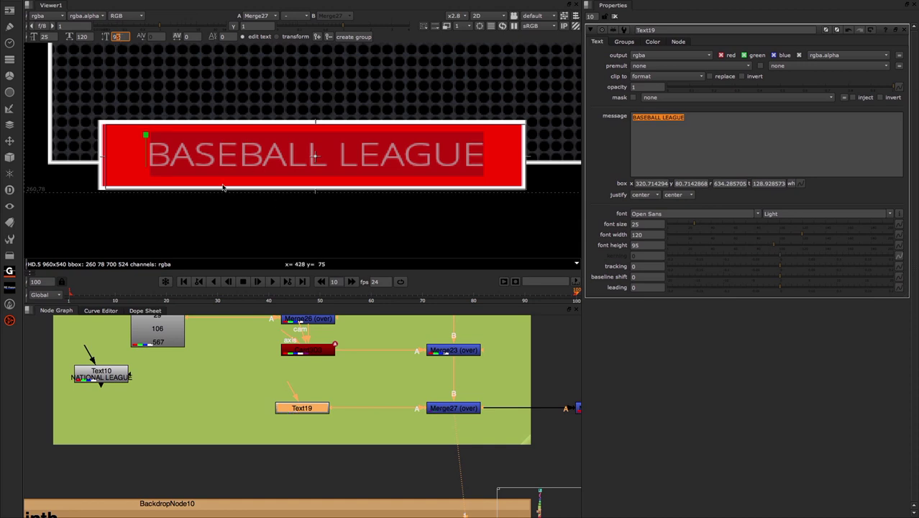
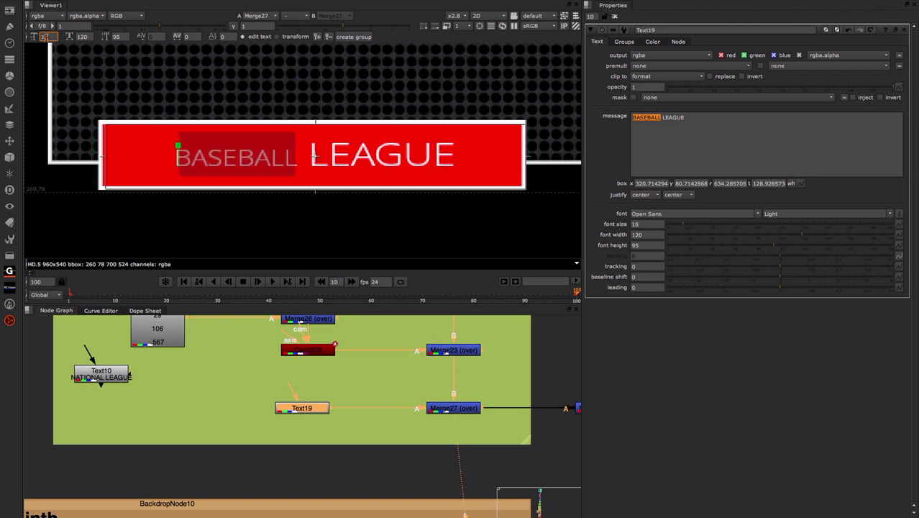
# Set the font size of the word BASEBALL to 25 and deselect the word
pyautogui.write('21')
pyautogui.press('Up')
pyautogui.press('Up')
pyautogui.press('Up')
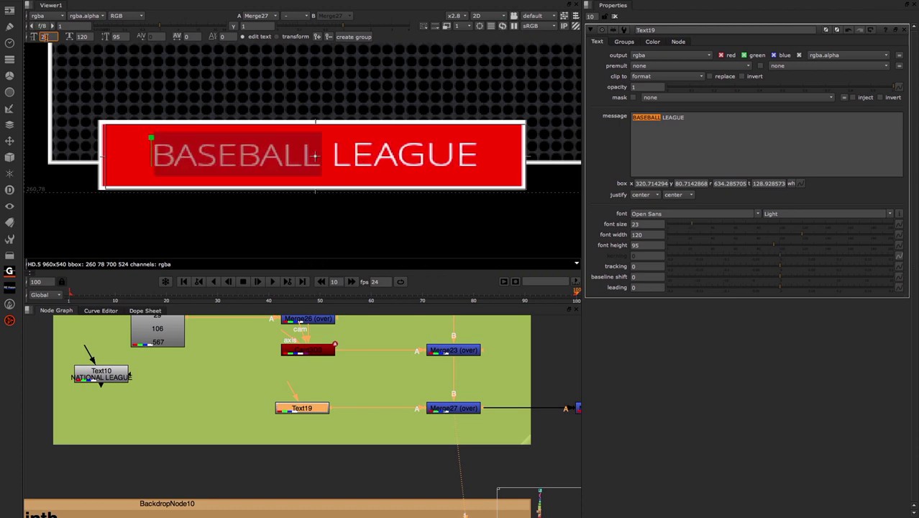
pyautogui.press('Up')
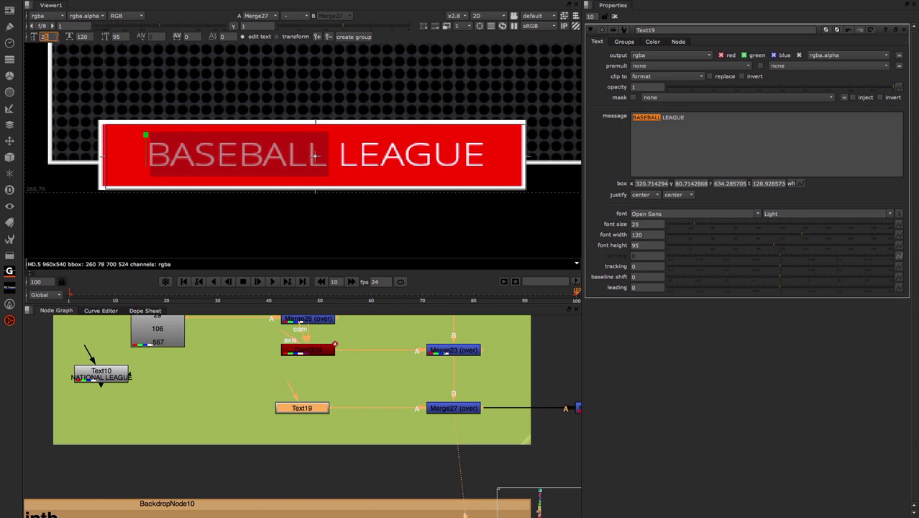
pyautogui.click(669, 156)
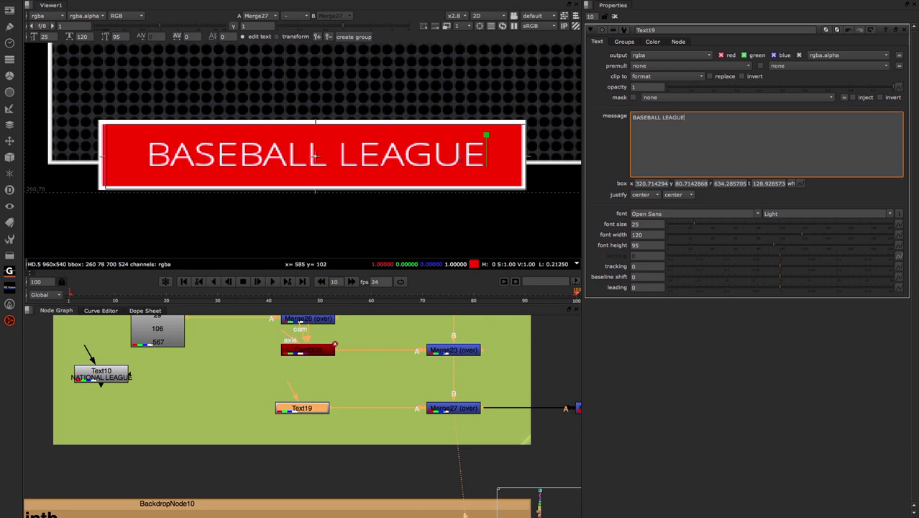
# In transform mode, move the first B to the banner's upper left, the final E to its lower right, and offset the two adjoining Ls vertically
pyautogui.click(294, 38)
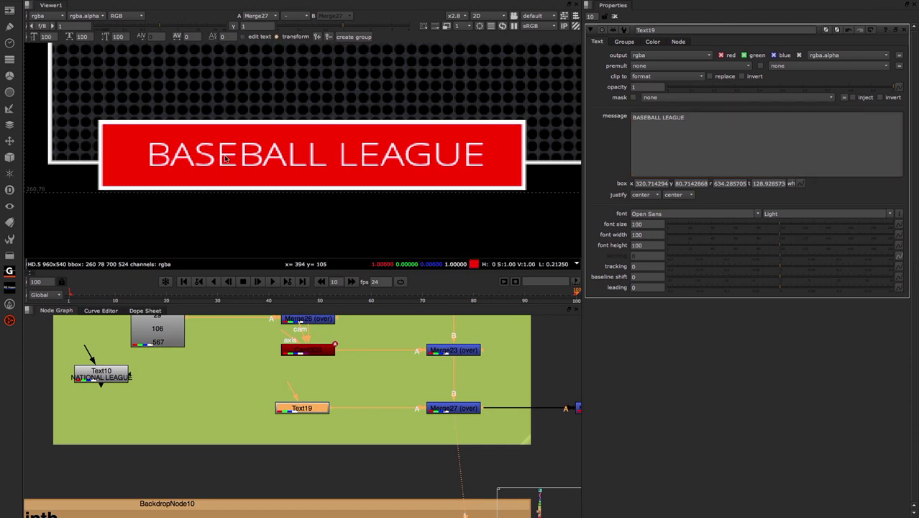
pyautogui.click(688, 137)
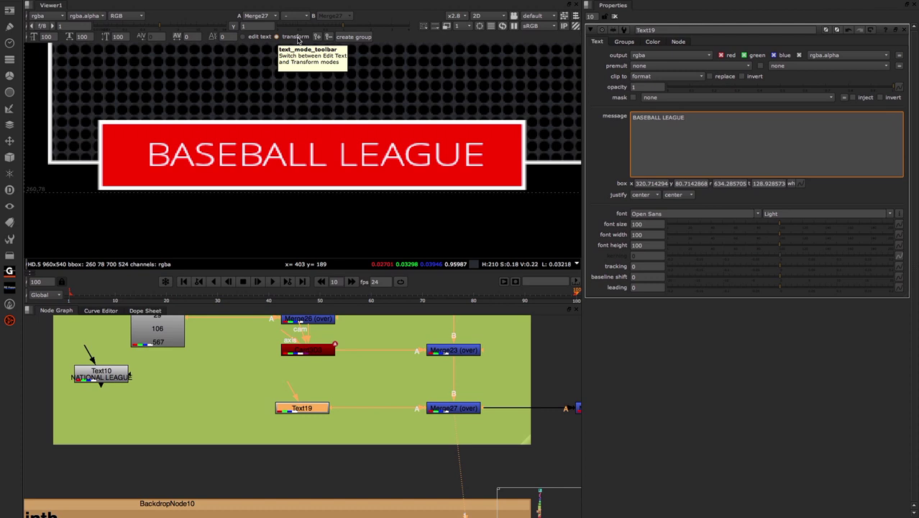
pyautogui.click(161, 157)
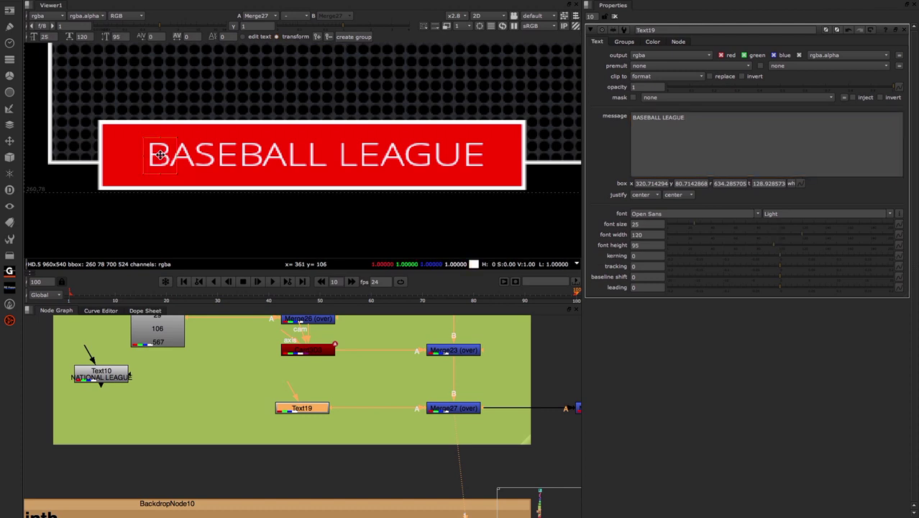
pyautogui.moveTo(163, 154); pyautogui.dragTo(121, 144)
pyautogui.click(479, 152)
pyautogui.moveTo(502, 166); pyautogui.dragTo(502, 167)
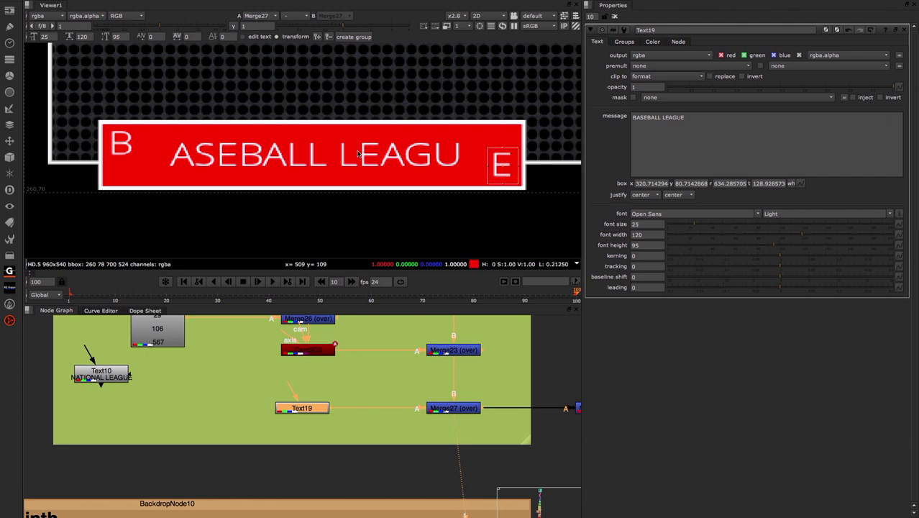
pyautogui.click(340, 143)
pyautogui.moveTo(340, 143); pyautogui.dragTo(315, 164)
# Scatter the other letters of BASEBALL unevenly across the banner and bring the final E closer to the U
pyautogui.click(180, 155)
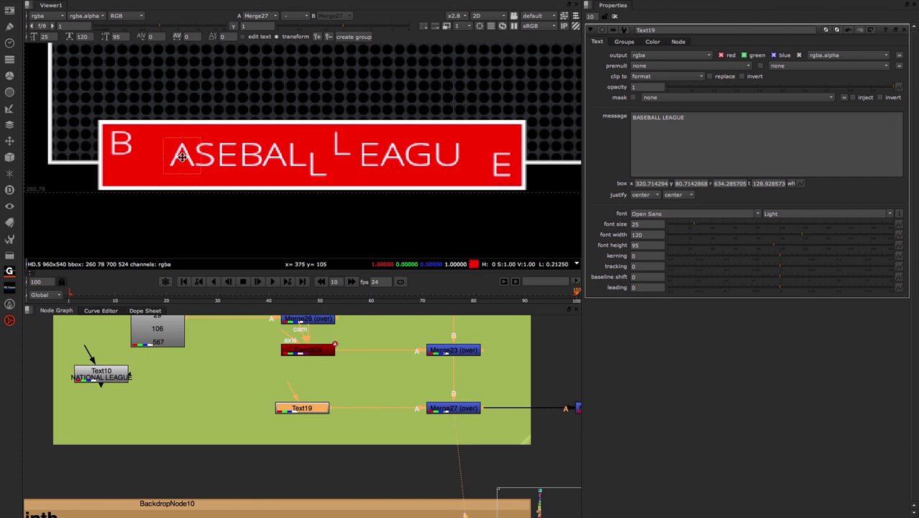
pyautogui.moveTo(180, 155); pyautogui.dragTo(151, 155)
pyautogui.click(215, 157)
pyautogui.moveTo(215, 158); pyautogui.dragTo(275, 165)
pyautogui.click(227, 153)
pyautogui.click(249, 153)
pyautogui.click(274, 157)
pyautogui.click(502, 164)
pyautogui.moveTo(502, 164); pyautogui.dragTo(477, 163)
pyautogui.click(131, 143)
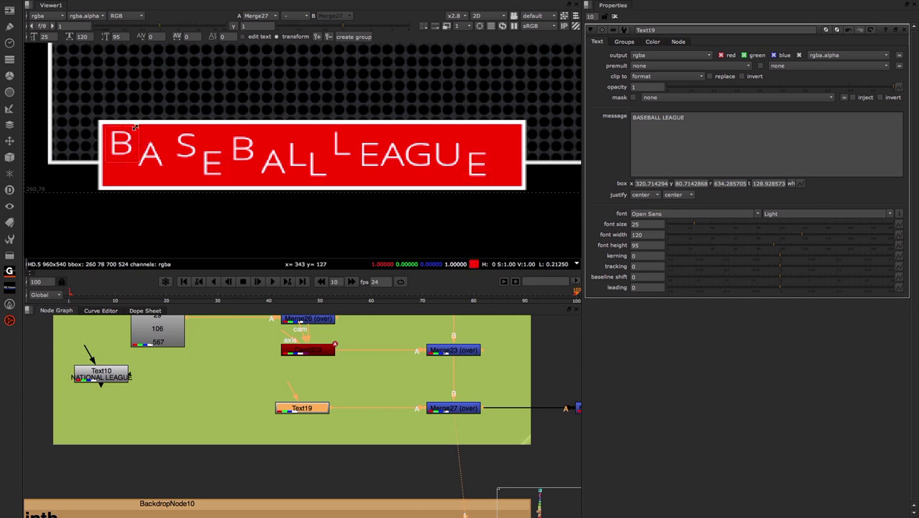
pyautogui.moveTo(143, 169); pyautogui.dragTo(137, 141)
pyautogui.click(464, 162)
pyautogui.hotkey('alt', 'Right')
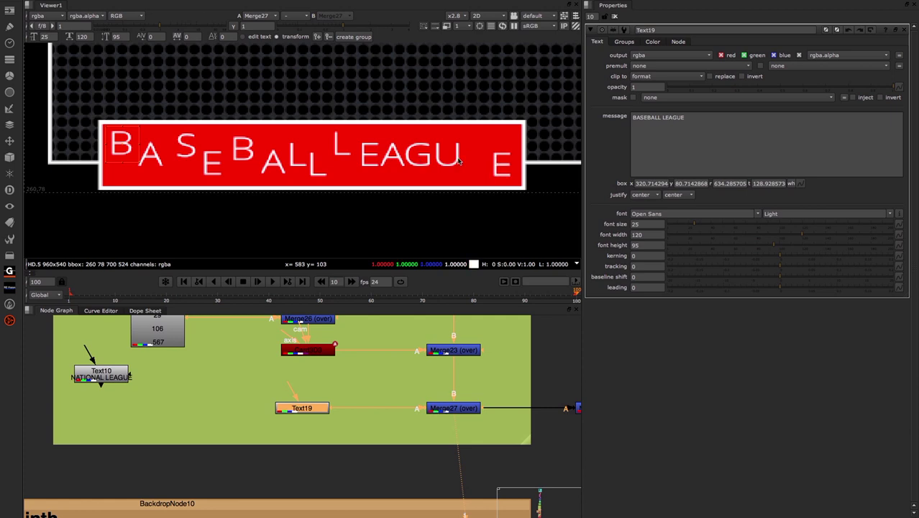
# Undo all the individual letter moves in the banner text
pyautogui.hotkey('ctrl', 'z')
pyautogui.hotkey('ctrl', 'z')
pyautogui.hotkey('ctrl', 'z')
pyautogui.hotkey('ctrl', 'z')
pyautogui.hotkey('ctrl', 'z')
pyautogui.hotkey('ctrl', 'z')
pyautogui.hotkey('ctrl', 'z')
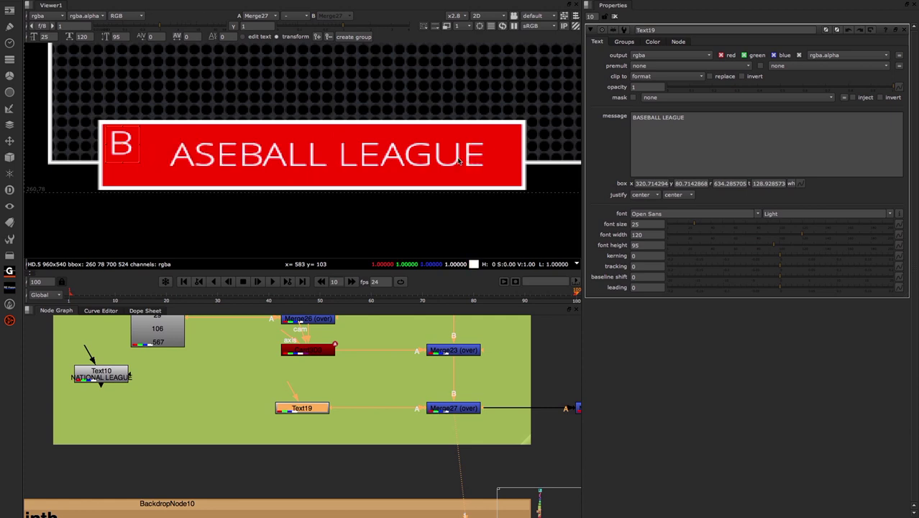
pyautogui.hotkey('ctrl', 'z')
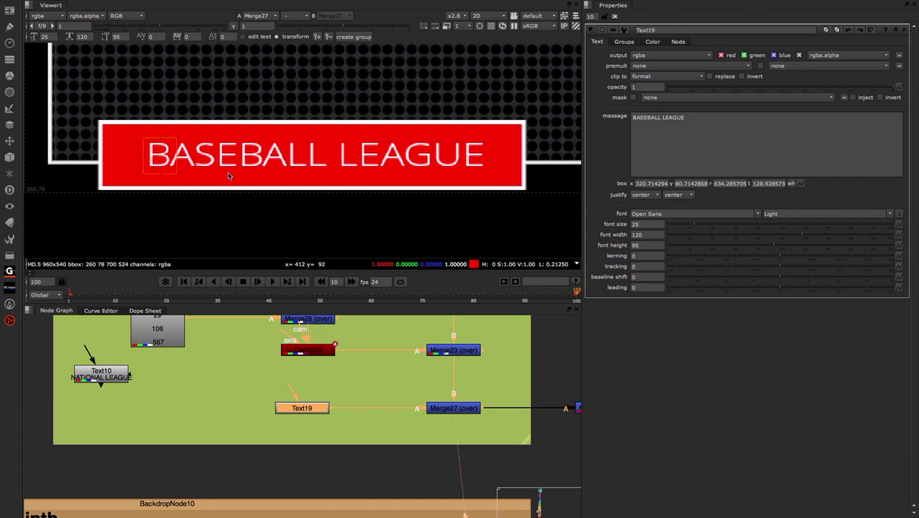
# Animate the first B with keyframes, placing it at the banner's left edge at frame 70 and back beside the A at frame 90
pyautogui.click(424, 295)
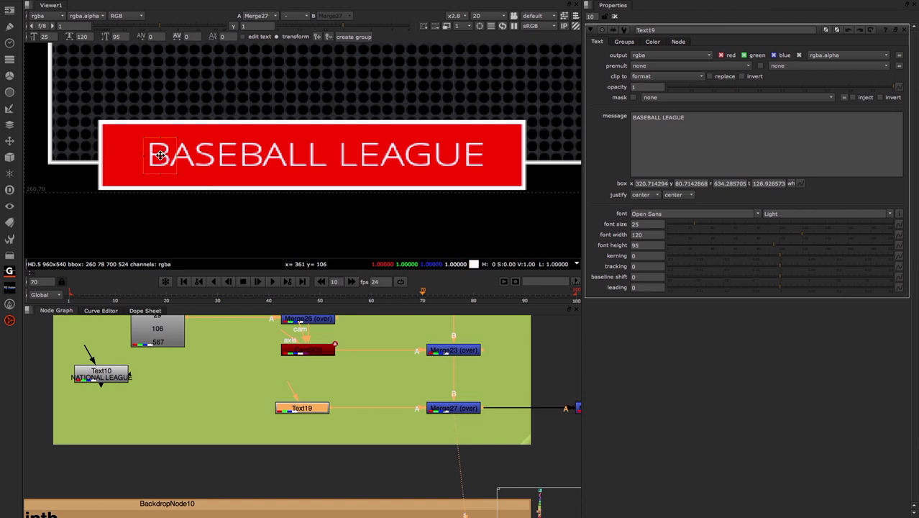
pyautogui.moveTo(135, 154); pyautogui.dragTo(115, 154)
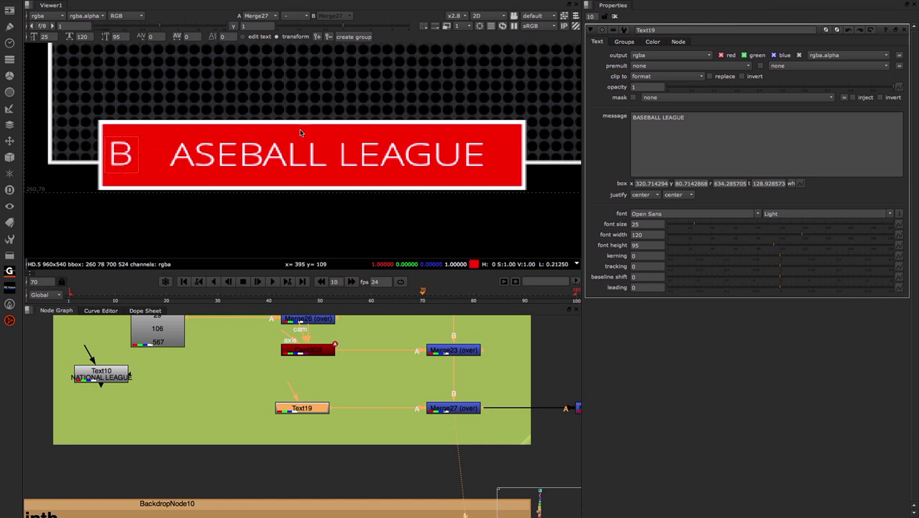
pyautogui.click(318, 40)
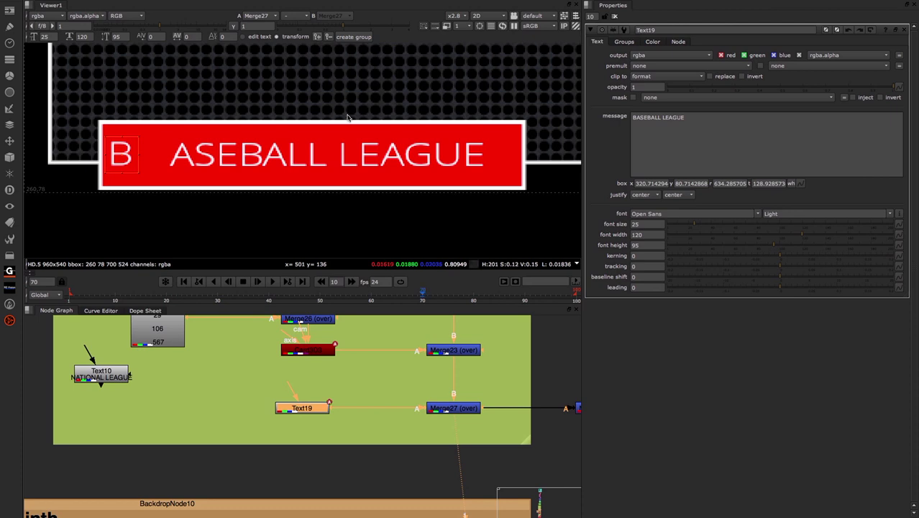
pyautogui.click(525, 291)
pyautogui.moveTo(124, 155); pyautogui.dragTo(158, 153)
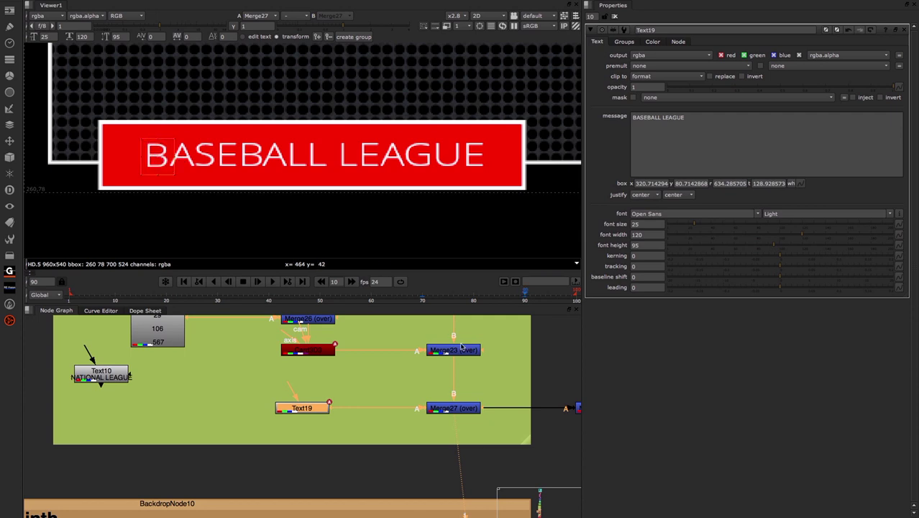
# Play the letter B animation from frame 70 to review its movement
pyautogui.click(423, 297)
pyautogui.click(271, 282)
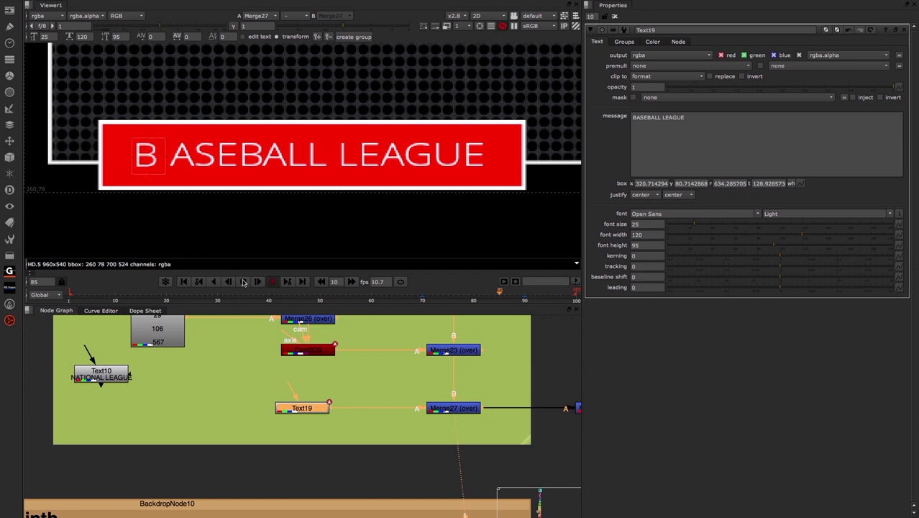
pyautogui.click(243, 282)
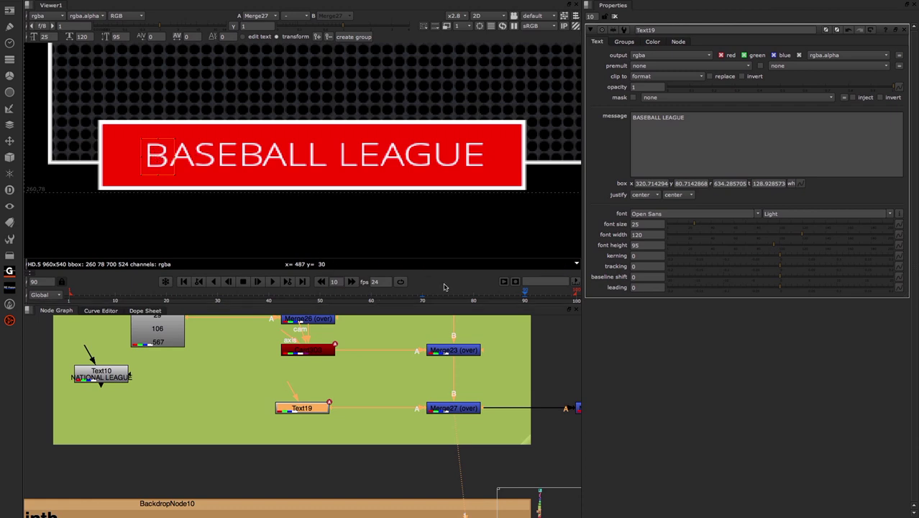
# Delete the letter B's transform keyframes at frames 70 and 90
pyautogui.click(424, 294)
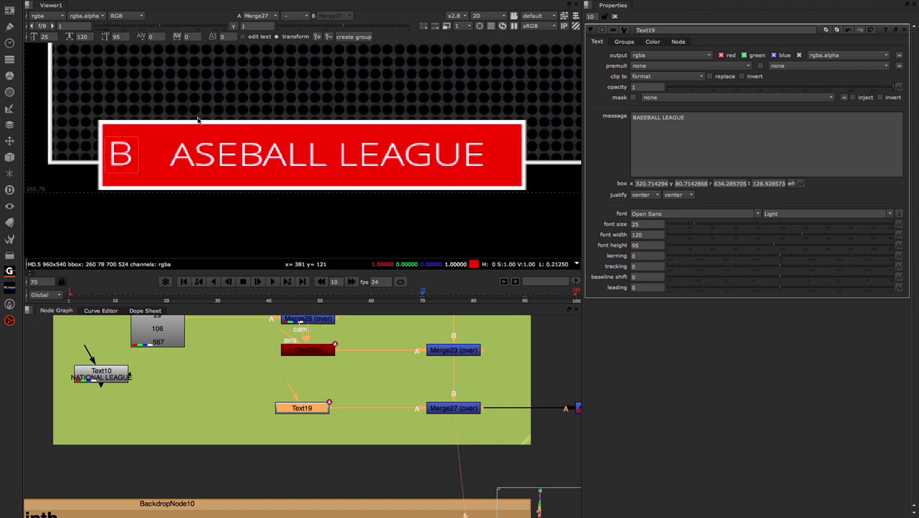
pyautogui.click(330, 39)
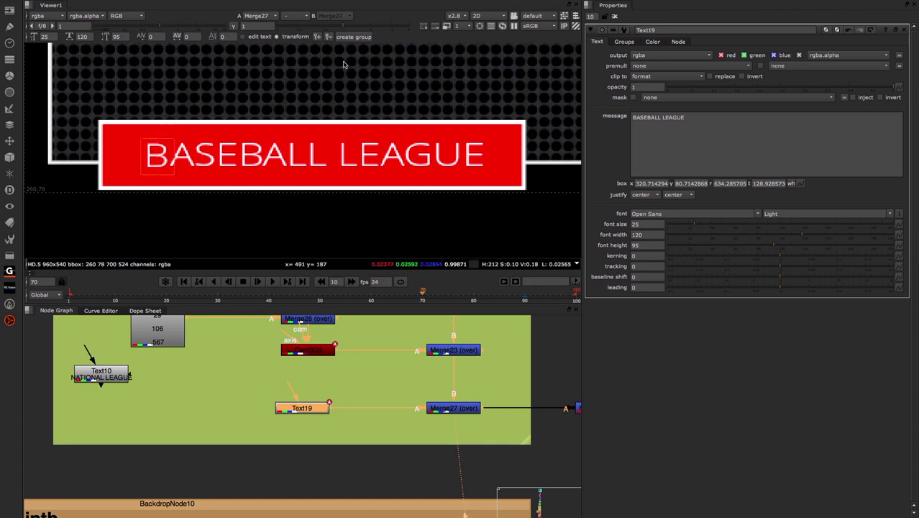
pyautogui.click(524, 294)
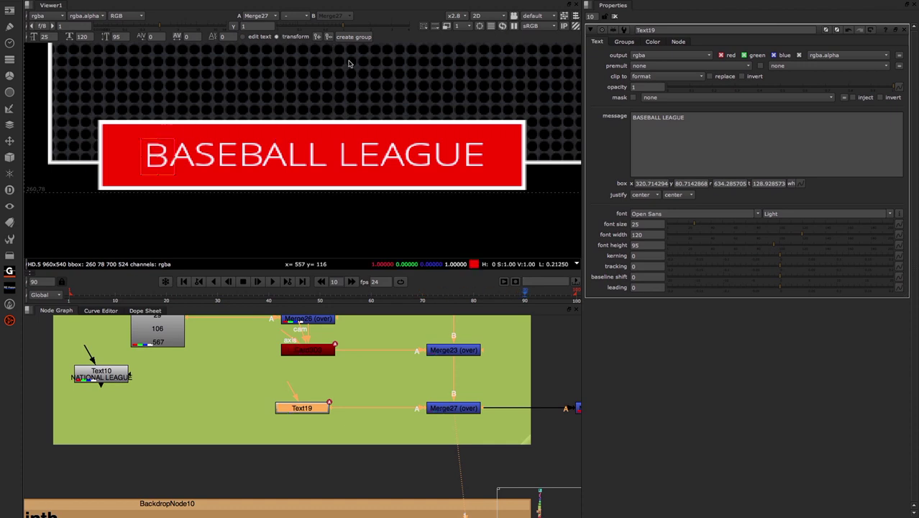
pyautogui.click(215, 174)
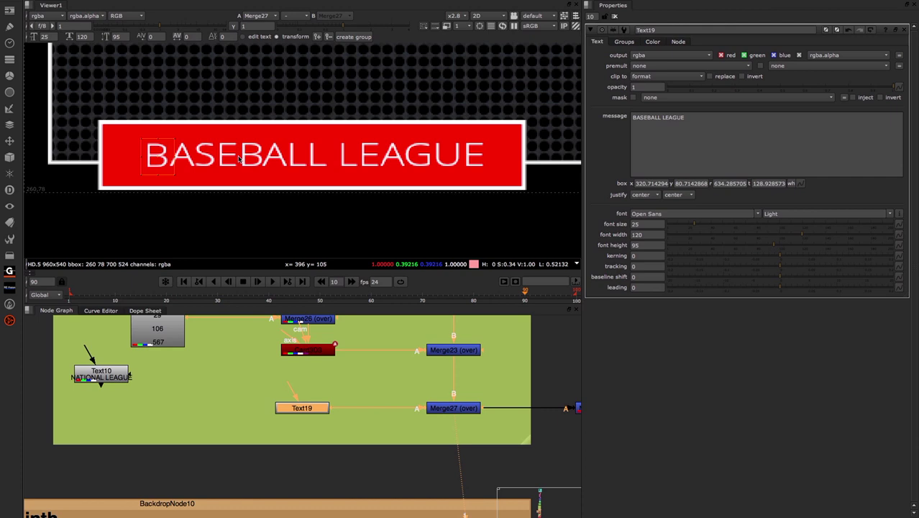
# Return to text editing, make a group from the word BASEBALL, and show the node's group settings
pyautogui.click(259, 38)
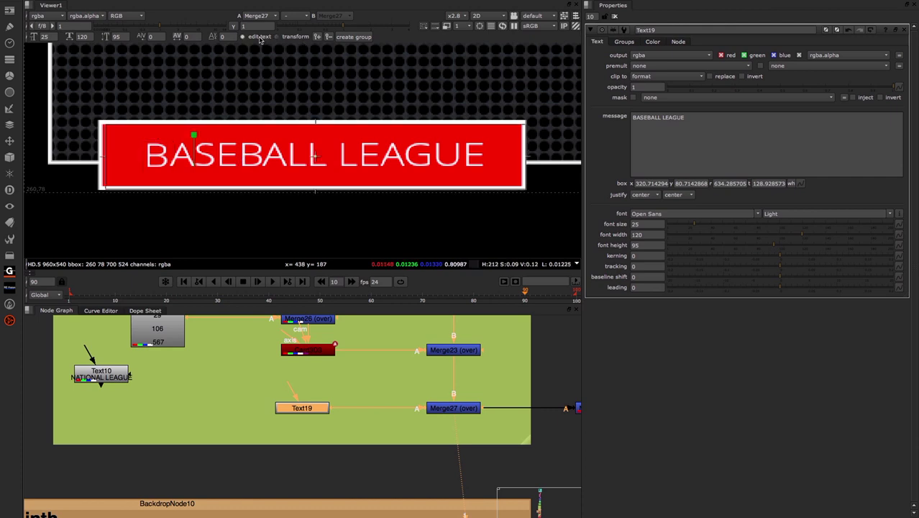
pyautogui.press('Home')
pyautogui.hotkey('shift', 'Right')
pyautogui.hotkey('shift', 'Right')
pyautogui.hotkey('shift', 'Right')
pyautogui.hotkey('shift', 'Right')
pyautogui.hotkey('shift', 'Right')
pyautogui.hotkey('shift', 'Right')
pyautogui.hotkey('shift', 'Right')
pyautogui.hotkey('shift', 'Right')
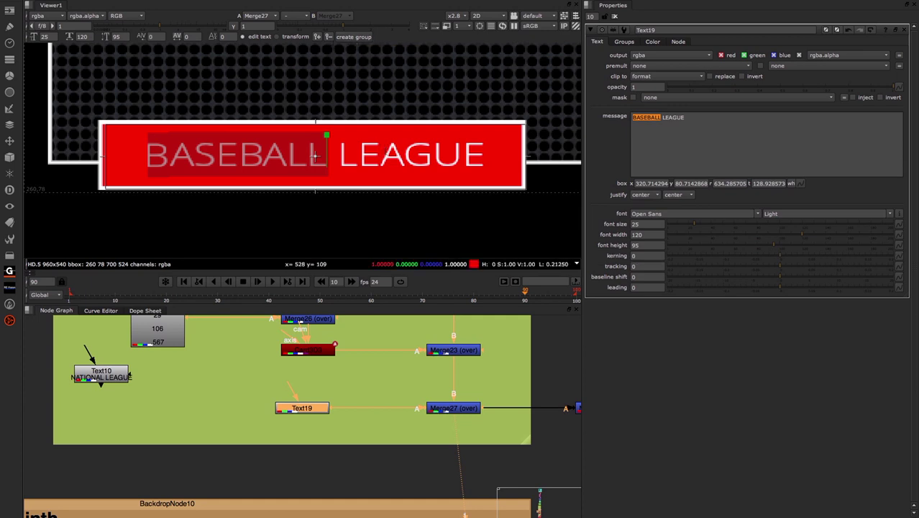
pyautogui.click(624, 42)
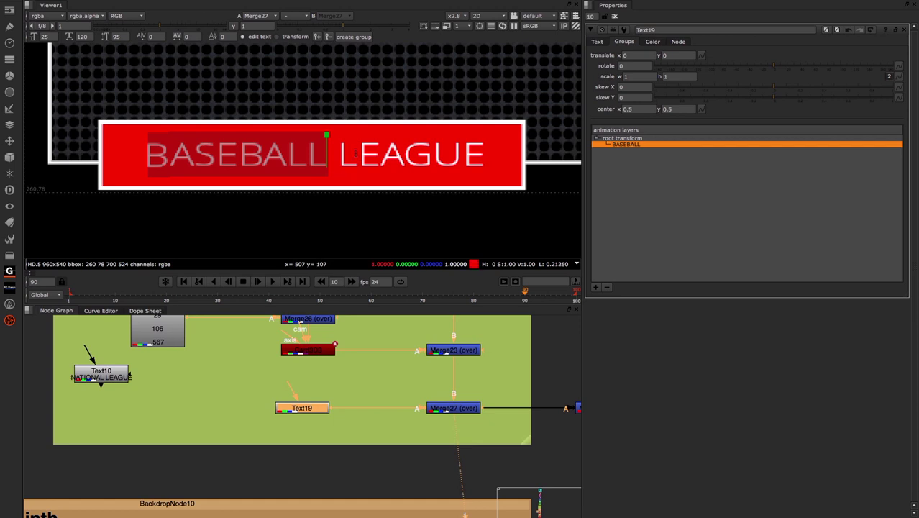
# Make a second group from the word LEAGUE
pyautogui.click(464, 211)
pyautogui.moveTo(342, 154); pyautogui.dragTo(485, 154)
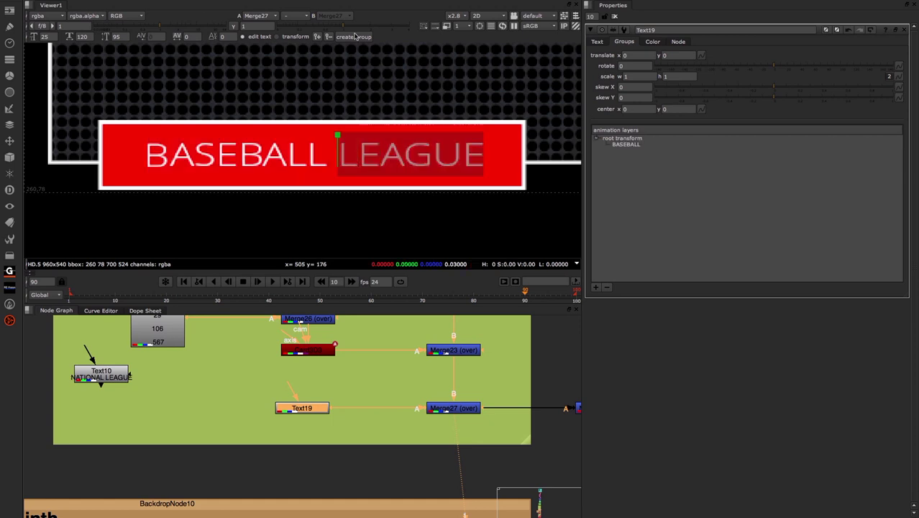
pyautogui.click(354, 37)
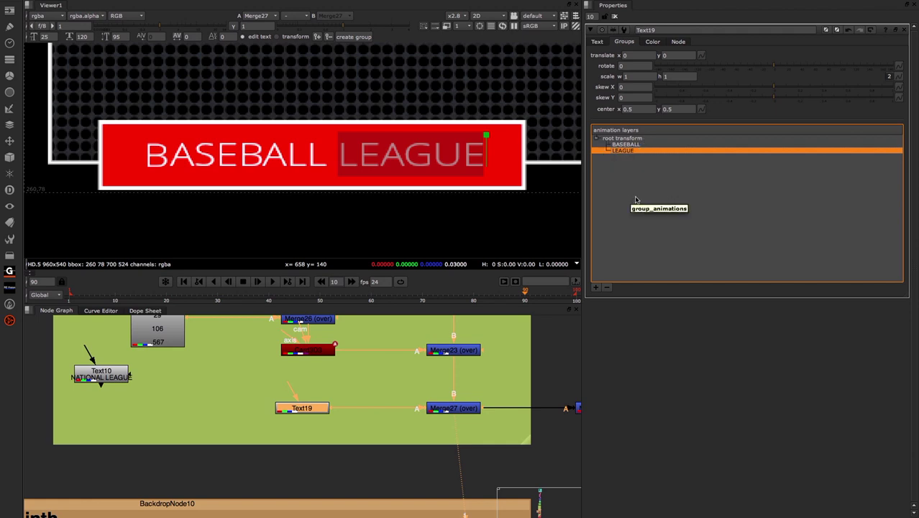
# In transform mode, select the BASEBALL group and set a transform keyframe for it at frame 70
pyautogui.click(287, 39)
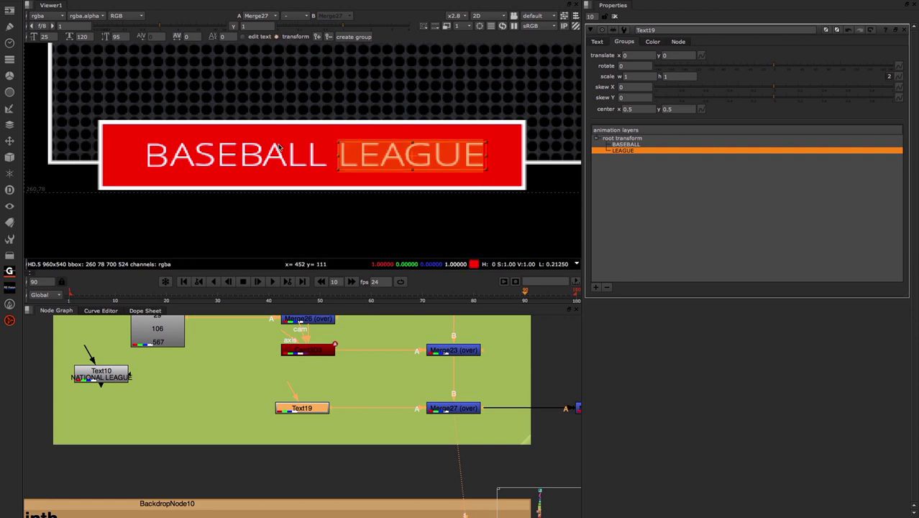
pyautogui.click(626, 144)
pyautogui.click(629, 151)
pyautogui.click(630, 144)
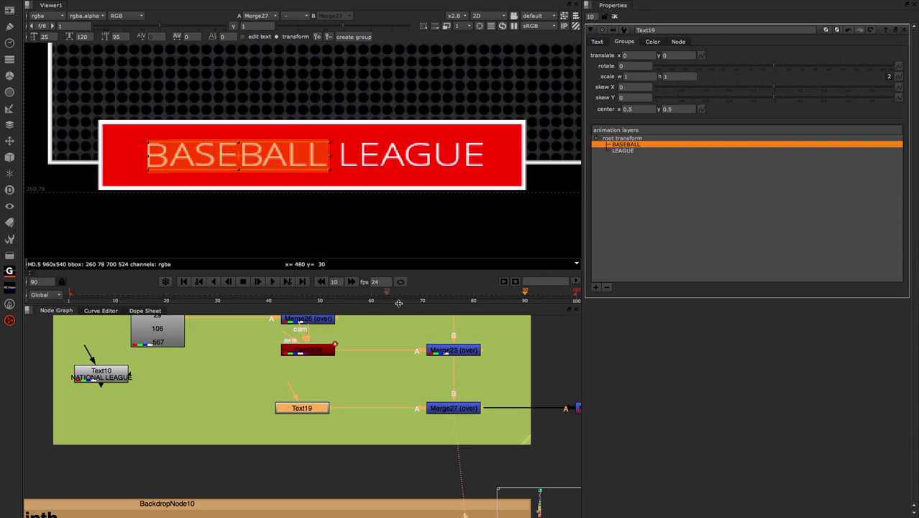
pyautogui.click(423, 295)
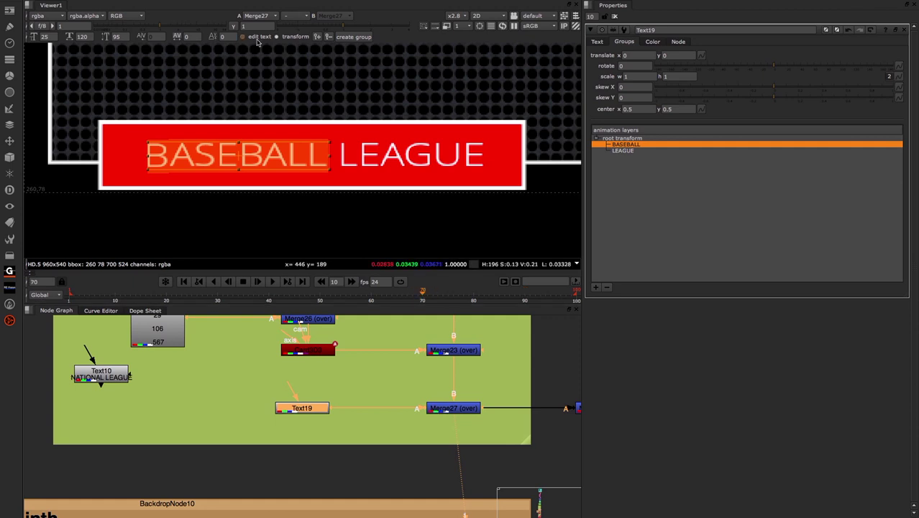
pyautogui.click(316, 38)
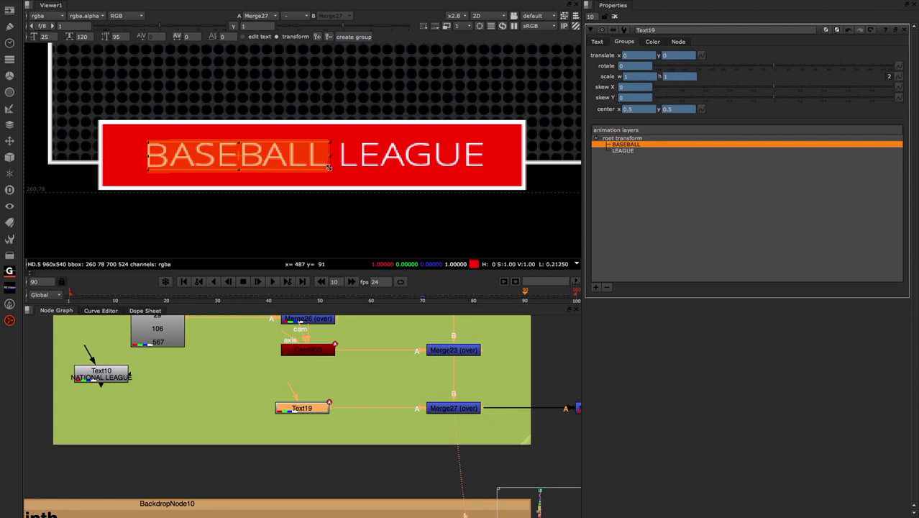
# Rotate the BASEBALL group 180 degrees at frame 90 and play the animation from frame 70
pyautogui.moveTo(333, 174)
pyautogui.mouseDown()
pyautogui.moveTo(318, 161)
pyautogui.moveTo(223, 237)
pyautogui.moveTo(165, 189)
pyautogui.moveTo(174, 147)
pyautogui.moveTo(148, 154)
pyautogui.moveTo(328, 164)
pyautogui.mouseUp()
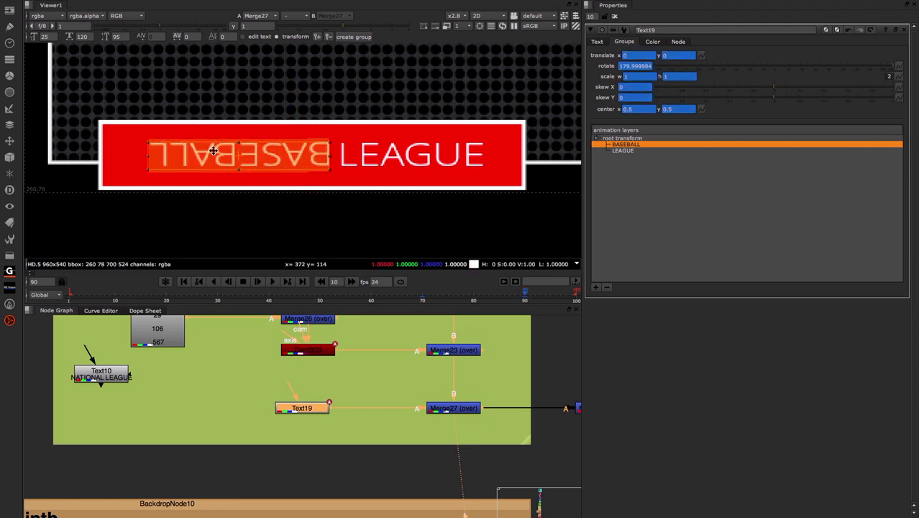
pyautogui.click(421, 296)
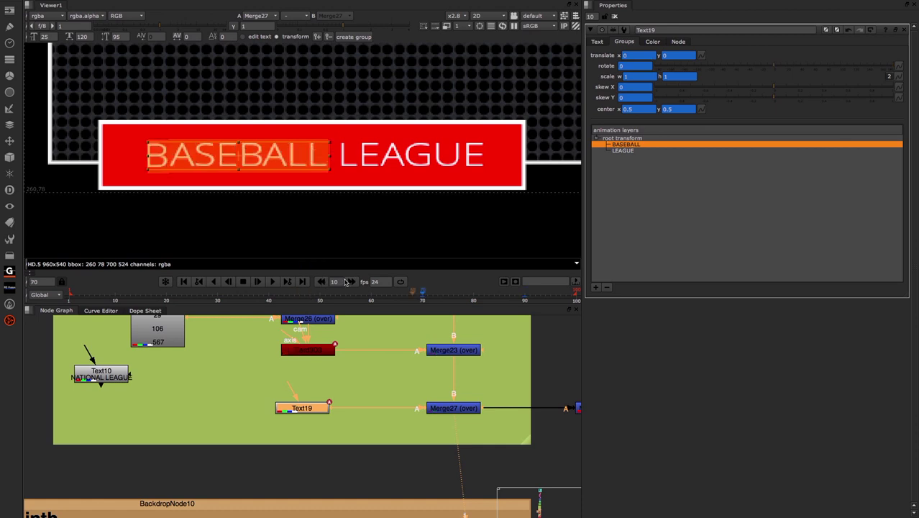
pyautogui.click(274, 281)
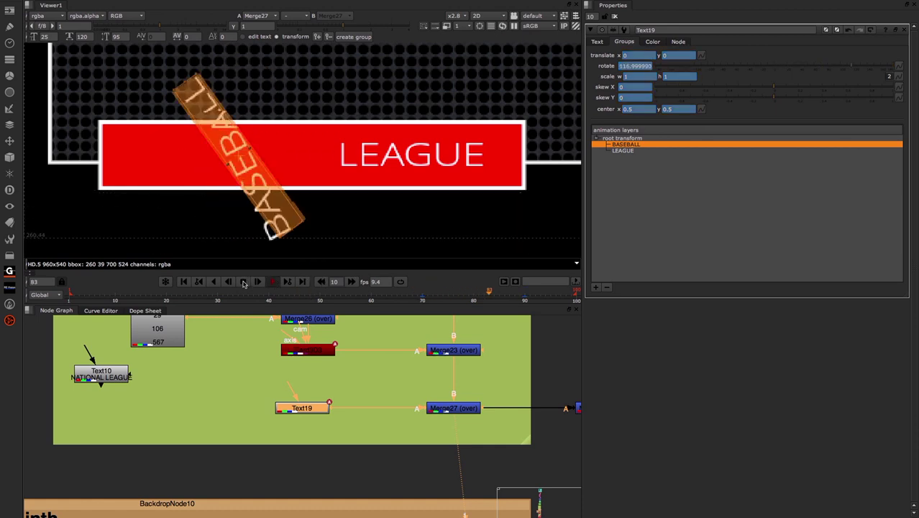
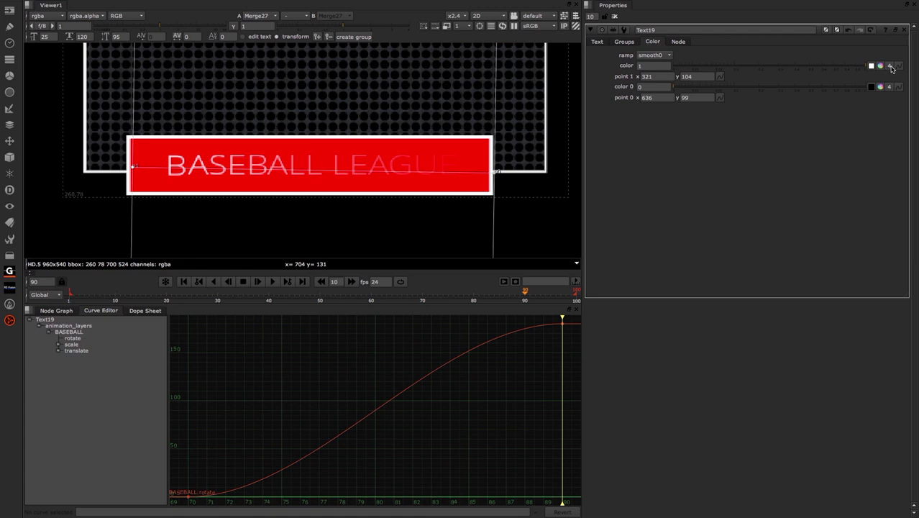
# Split both ramp colours into separate channels and set color 0's alpha to 1
pyautogui.click(890, 66)
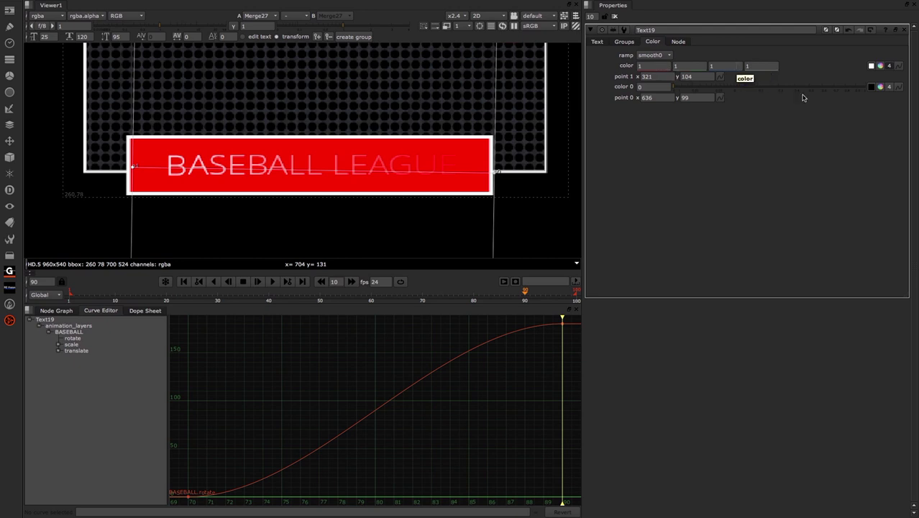
pyautogui.click(891, 87)
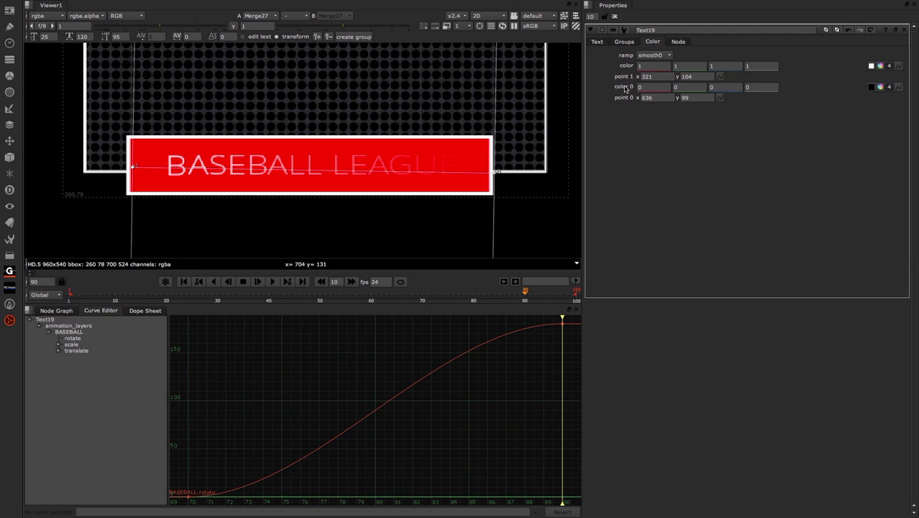
pyautogui.click(748, 88)
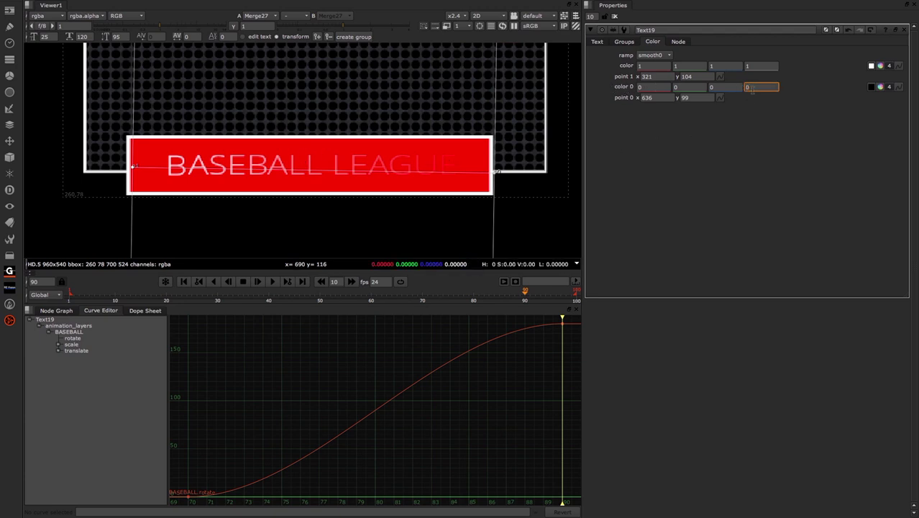
pyautogui.write('1')
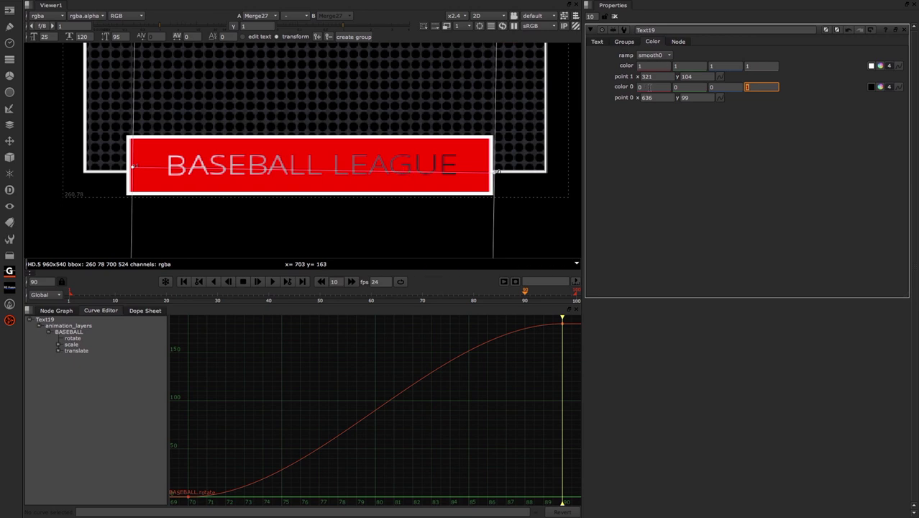
# Make color 0 blue by setting its green to 0.28 and blue to 1 with the colour controls
pyautogui.click(881, 87)
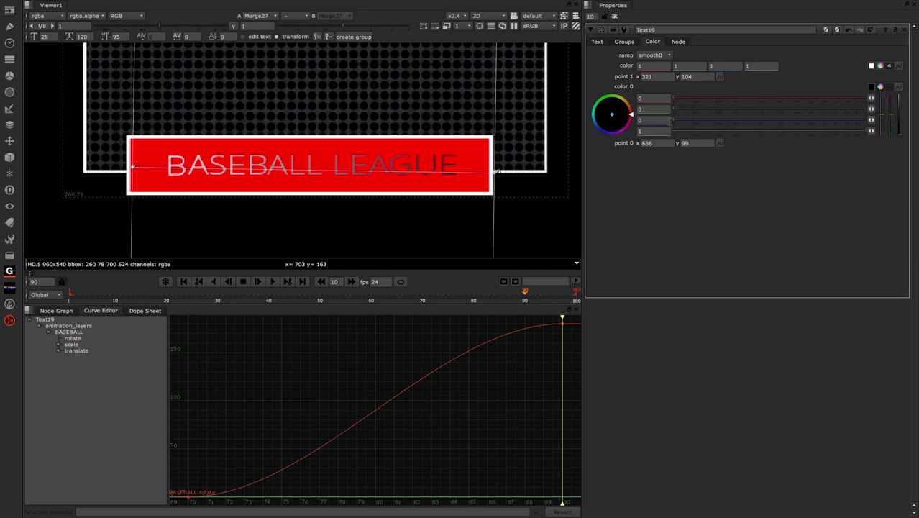
pyautogui.moveTo(684, 112)
pyautogui.mouseDown()
pyautogui.moveTo(859, 113)
pyautogui.moveTo(841, 123)
pyautogui.moveTo(874, 122)
pyautogui.mouseUp()
pyautogui.moveTo(801, 113)
pyautogui.mouseDown()
pyautogui.moveTo(753, 112)
pyautogui.moveTo(775, 113)
pyautogui.mouseUp()
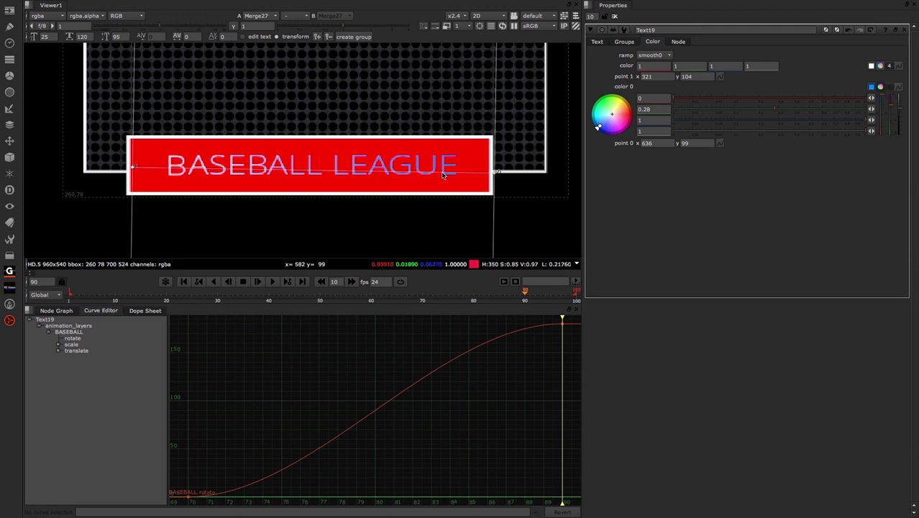
# Make the text gradient vertical by moving ramp point 1 to about (359, 96) and point 0 to about (359, 116)
pyautogui.moveTo(134, 168); pyautogui.dragTo(178, 175)
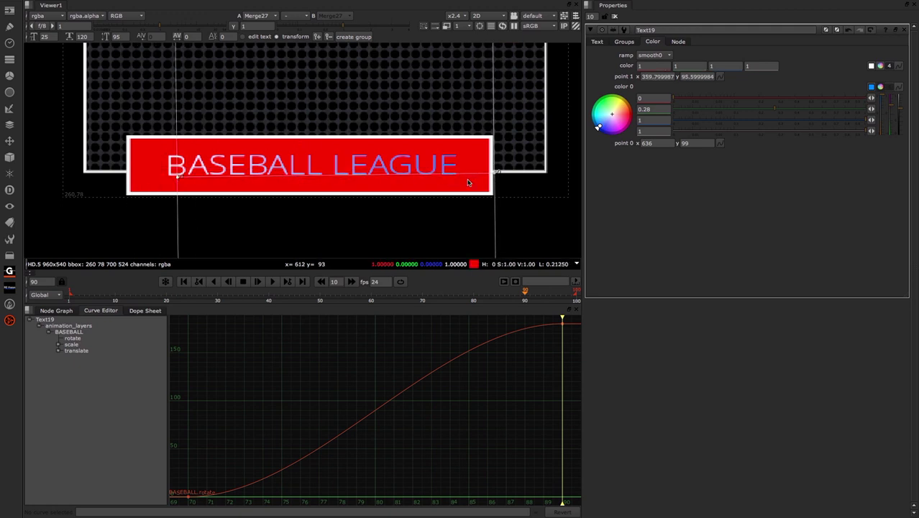
pyautogui.moveTo(496, 172); pyautogui.dragTo(178, 153)
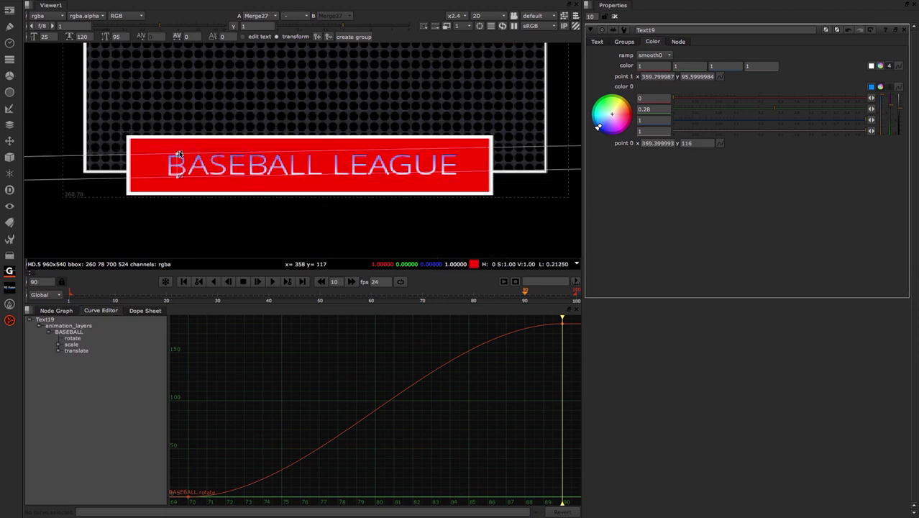
pyautogui.moveTo(177, 179); pyautogui.dragTo(178, 180)
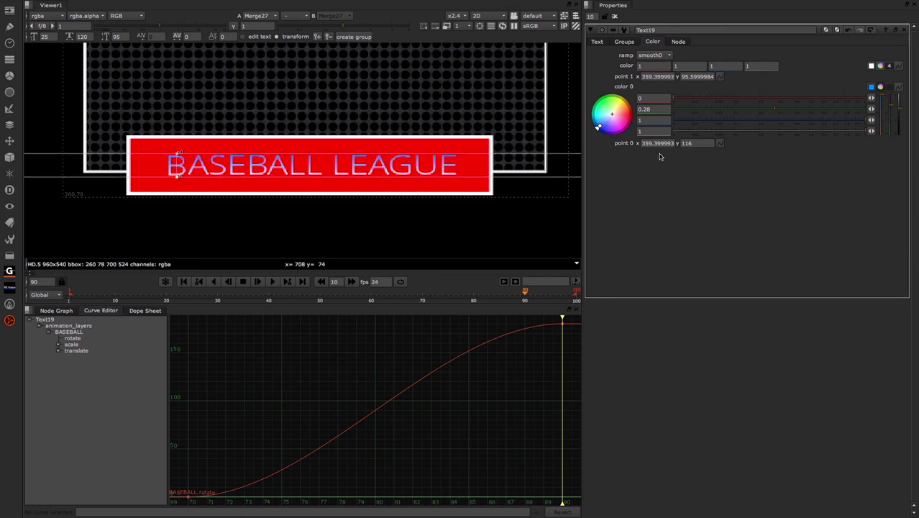
# Return to the node graph and view the final Merge29 output at the end of the script
pyautogui.click(624, 42)
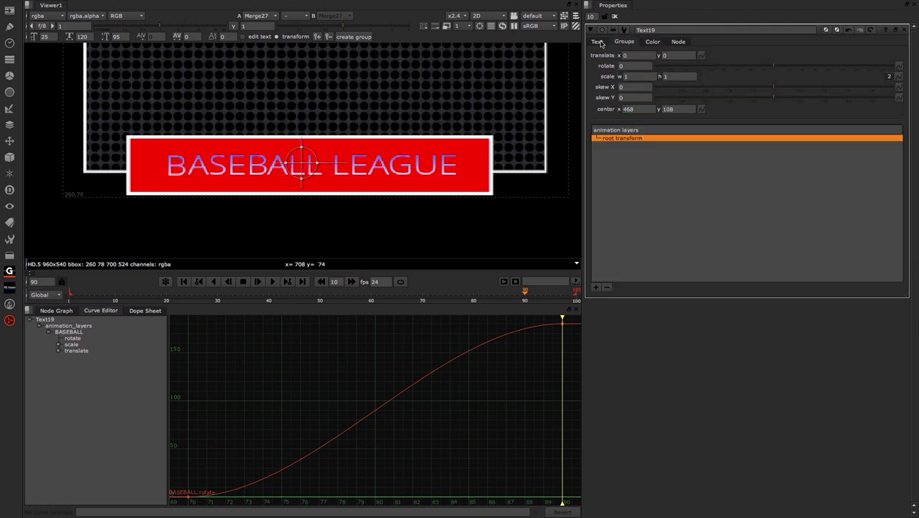
pyautogui.click(599, 43)
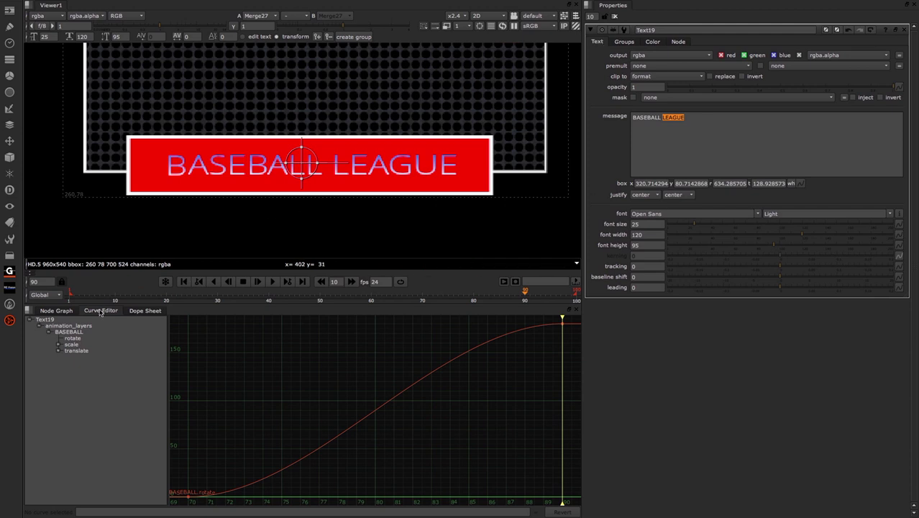
pyautogui.click(54, 311)
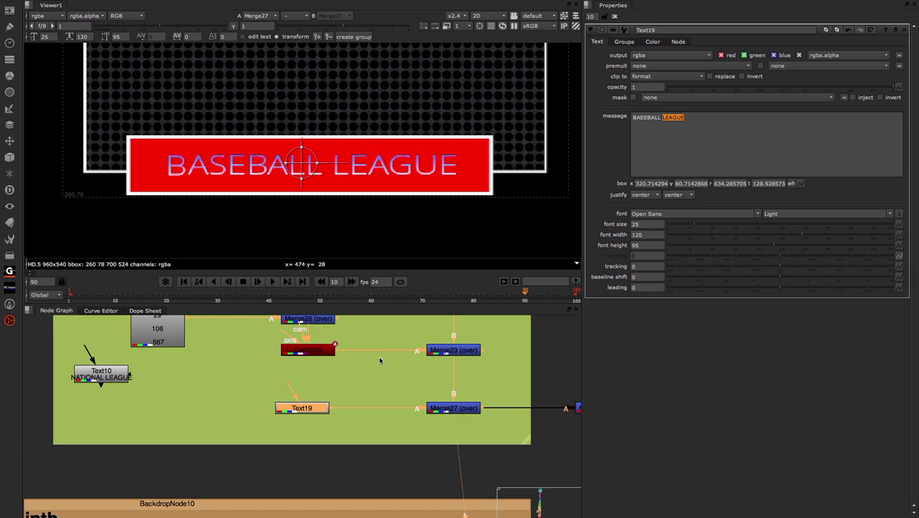
pyautogui.scroll(3, 309, 394)
pyautogui.scroll(-5, 307, 394)
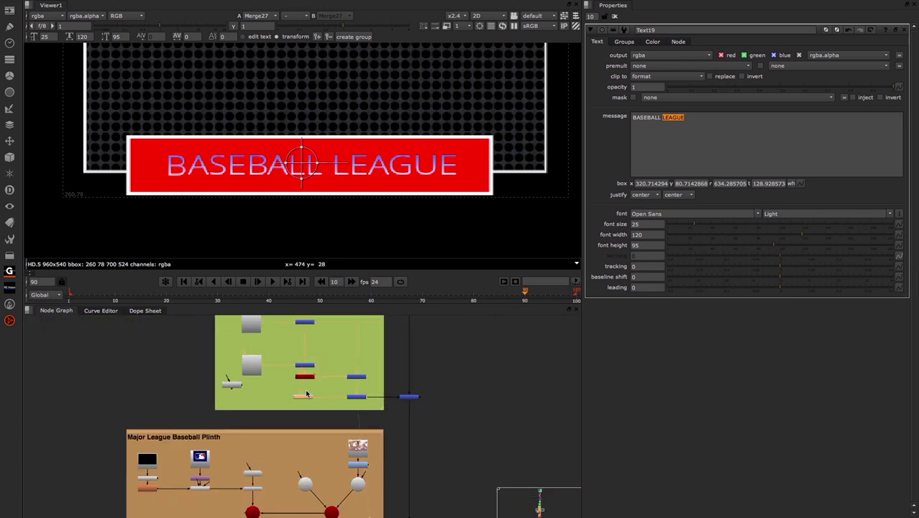
pyautogui.scroll(-4, 425, 431)
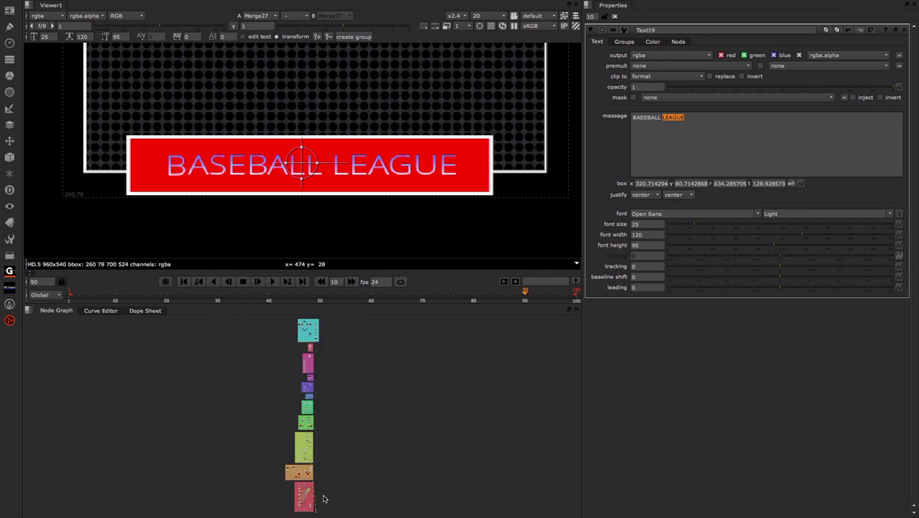
pyautogui.scroll(6, 320, 513)
pyautogui.click(341, 513)
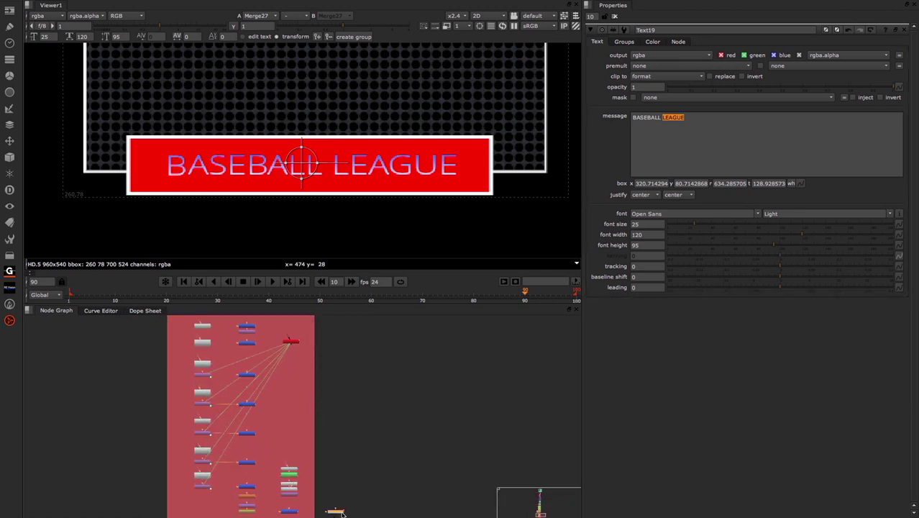
pyautogui.press('1')
# Find the LIVE text node in the red backdrop and open its properties
pyautogui.scroll(-5, 231, 108)
pyautogui.scroll(5, 232, 108)
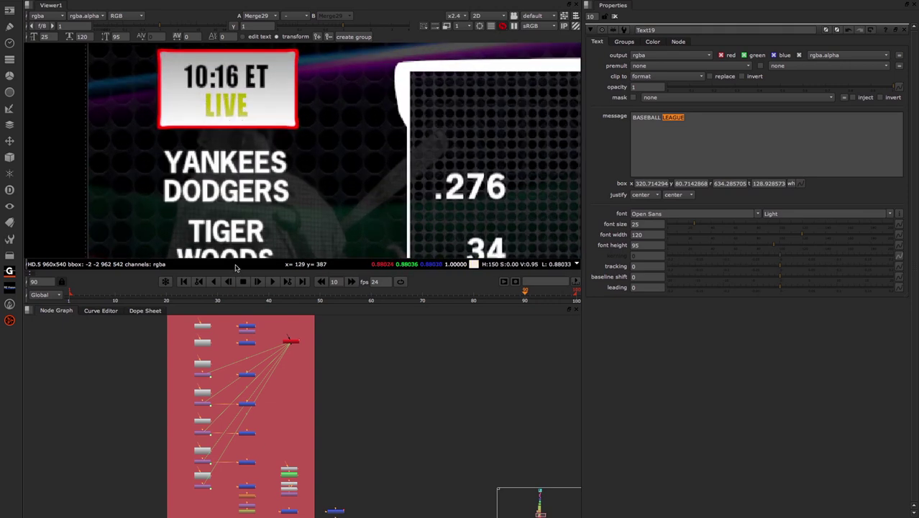
pyautogui.scroll(5, 252, 359)
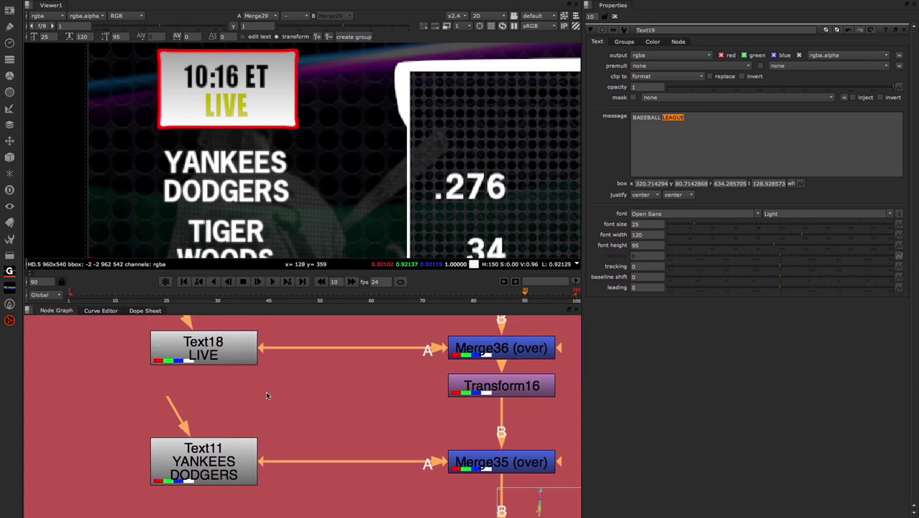
pyautogui.click(225, 389)
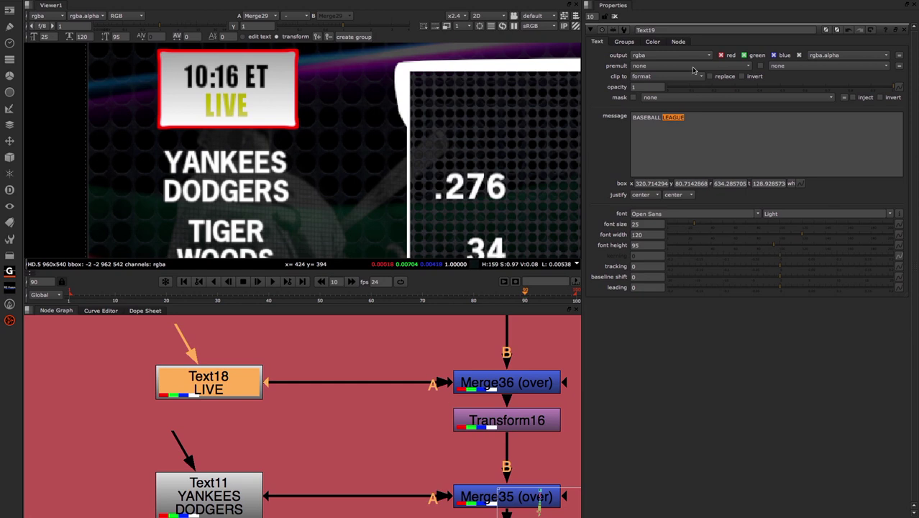
pyautogui.click(679, 42)
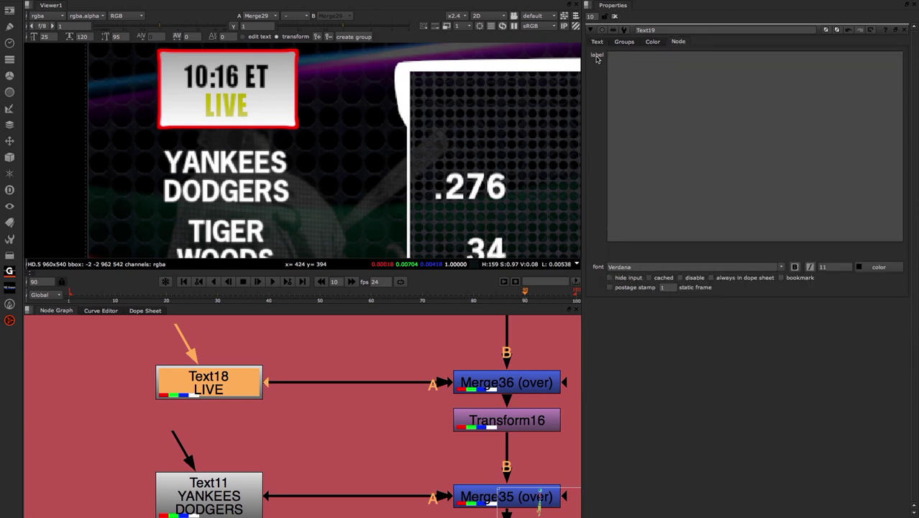
pyautogui.doubleClick(209, 386)
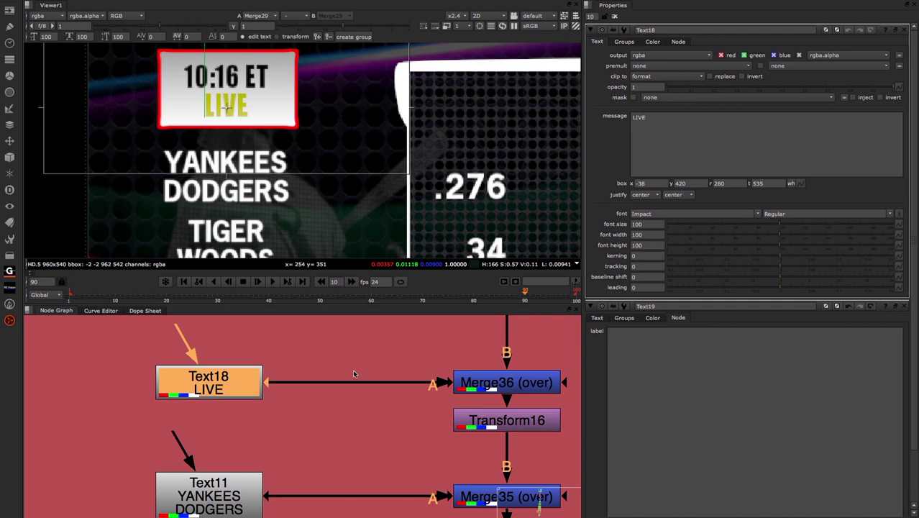
# Close the Text19 properties and examine the LIVE node's [value message] label expression and its message text
pyautogui.click(905, 307)
pyautogui.click(678, 42)
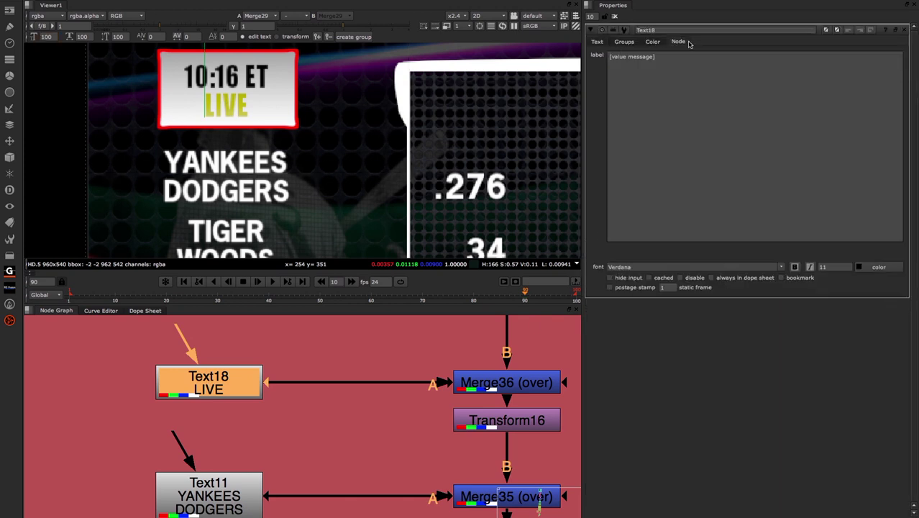
pyautogui.click(613, 62)
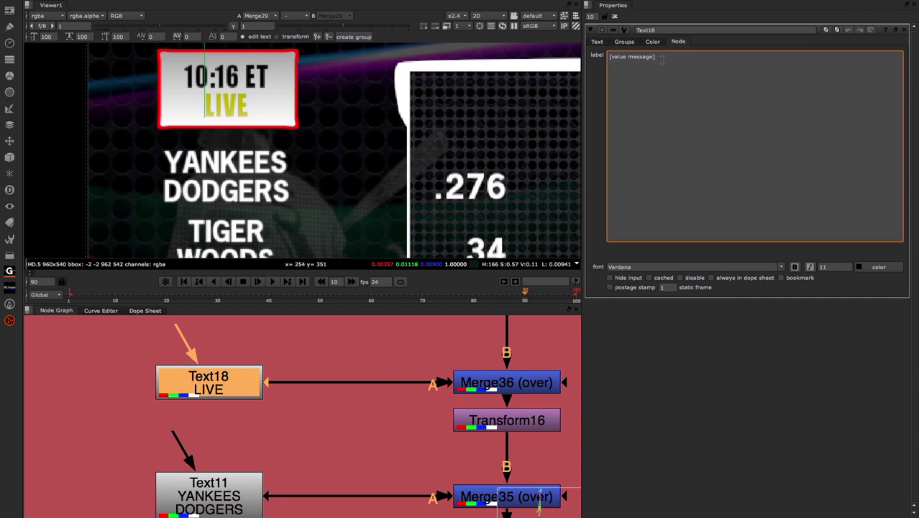
pyautogui.doubleClick(615, 57)
pyautogui.moveTo(629, 57); pyautogui.dragTo(654, 57)
pyautogui.click(598, 41)
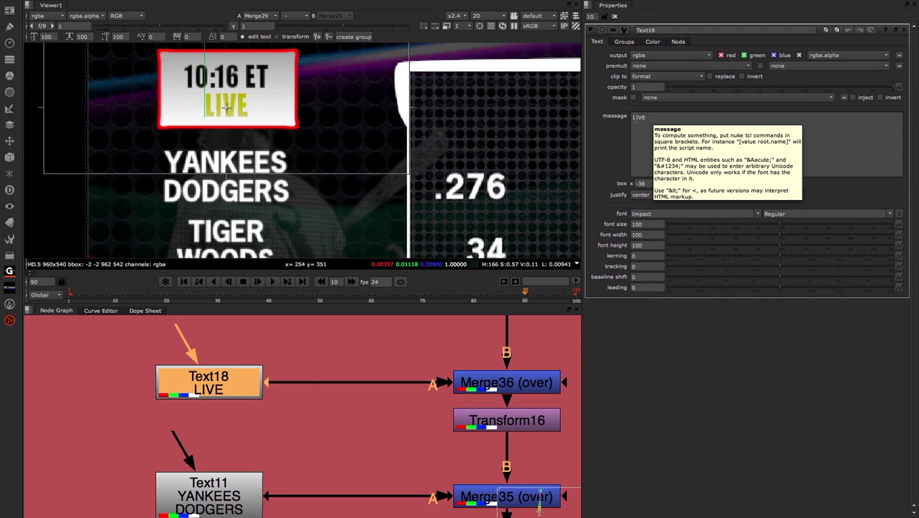
pyautogui.click(647, 121)
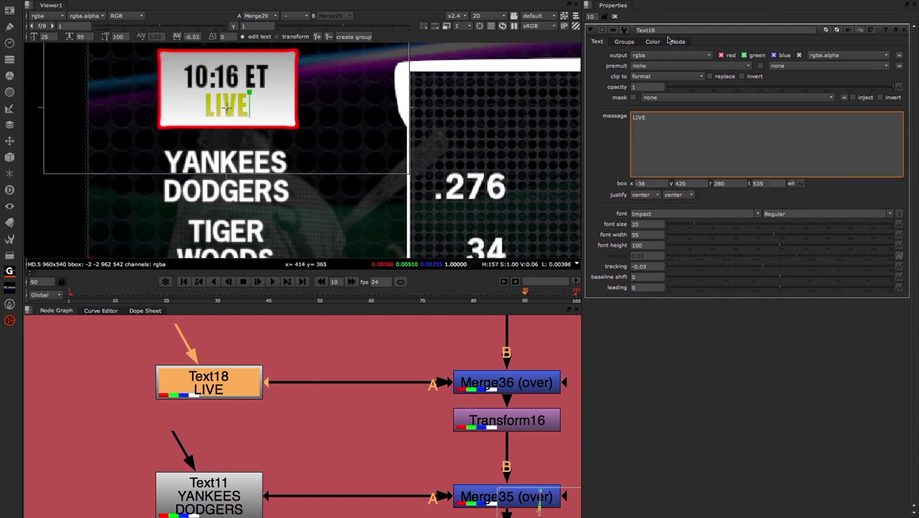
# Add a DropShadow node to the selected LIVE text node
pyautogui.click(193, 386)
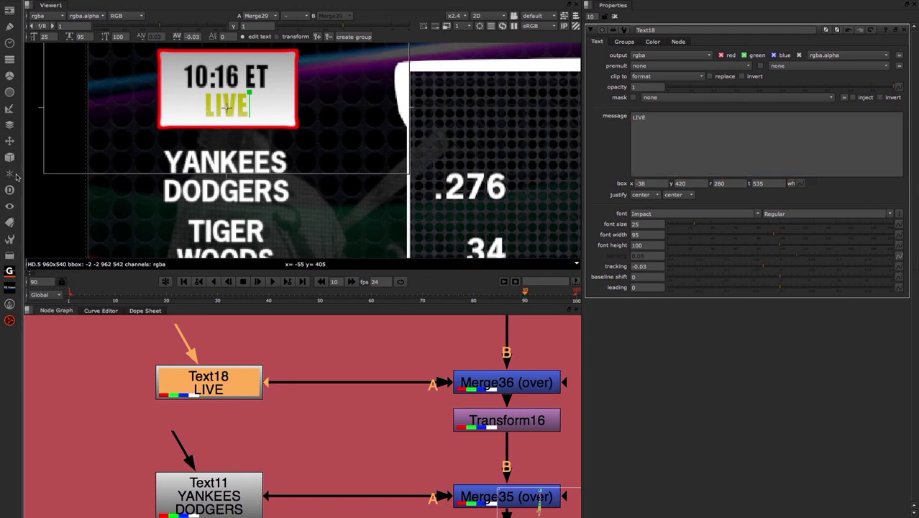
pyautogui.click(10, 93)
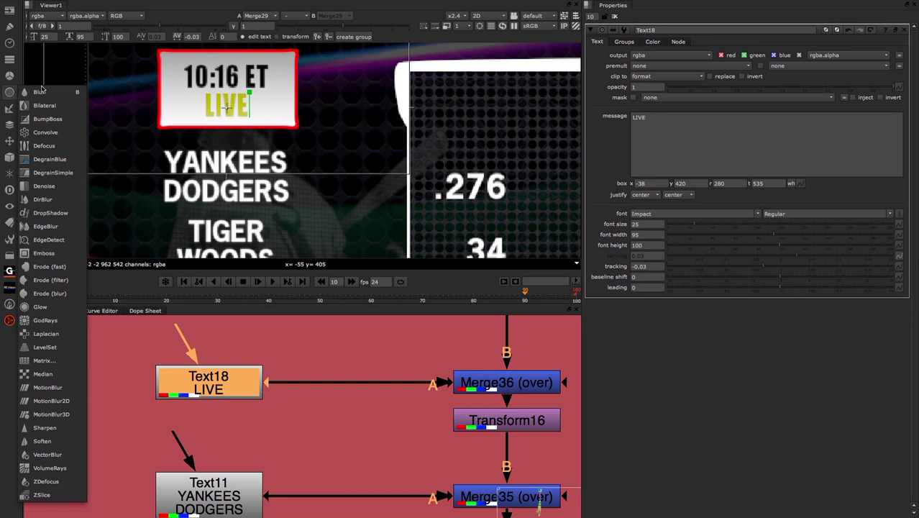
pyautogui.click(48, 212)
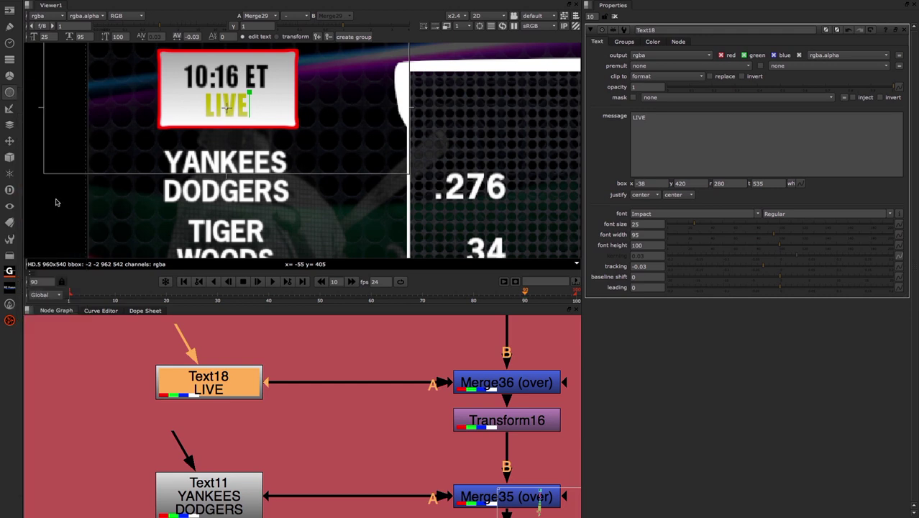
# Space out the two nodes and connect the DropShadow's input to the LIVE text node, leaving bg disconnected
pyautogui.moveTo(208, 378); pyautogui.dragTo(209, 347)
pyautogui.moveTo(208, 422)
pyautogui.mouseDown()
pyautogui.moveTo(207, 405)
pyautogui.moveTo(206, 426)
pyautogui.mouseUp()
pyautogui.moveTo(205, 391); pyautogui.dragTo(219, 356)
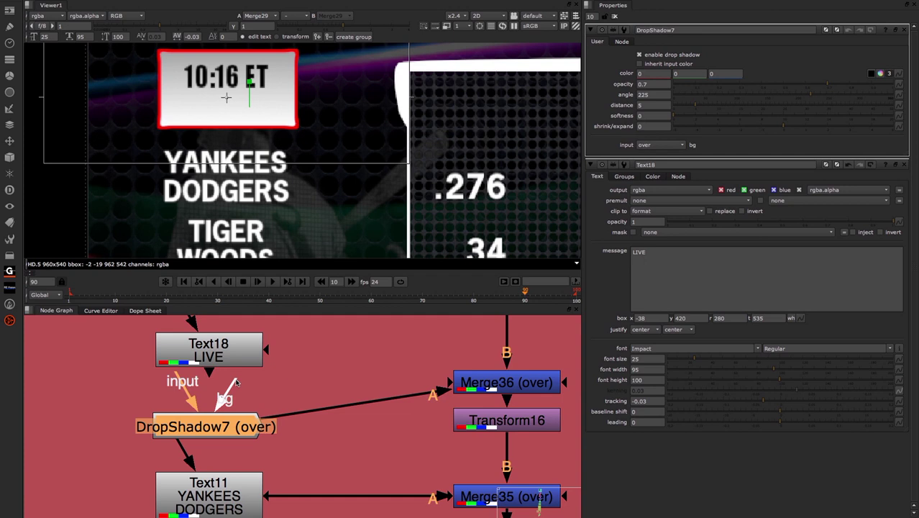
pyautogui.moveTo(237, 382); pyautogui.dragTo(56, 367)
pyautogui.moveTo(180, 383)
pyautogui.mouseDown()
pyautogui.moveTo(164, 374)
pyautogui.moveTo(207, 358)
pyautogui.mouseUp()
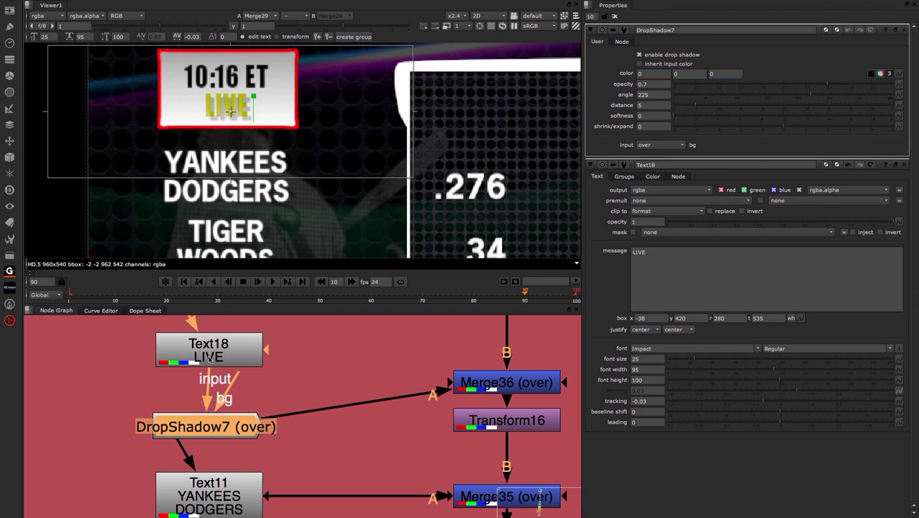
# Line up the DropShadow node directly beneath the LIVE text node and level with Merge36
pyautogui.moveTo(205, 431); pyautogui.dragTo(208, 401)
pyautogui.moveTo(204, 362); pyautogui.dragTo(204, 347)
pyautogui.moveTo(206, 395); pyautogui.dragTo(206, 384)
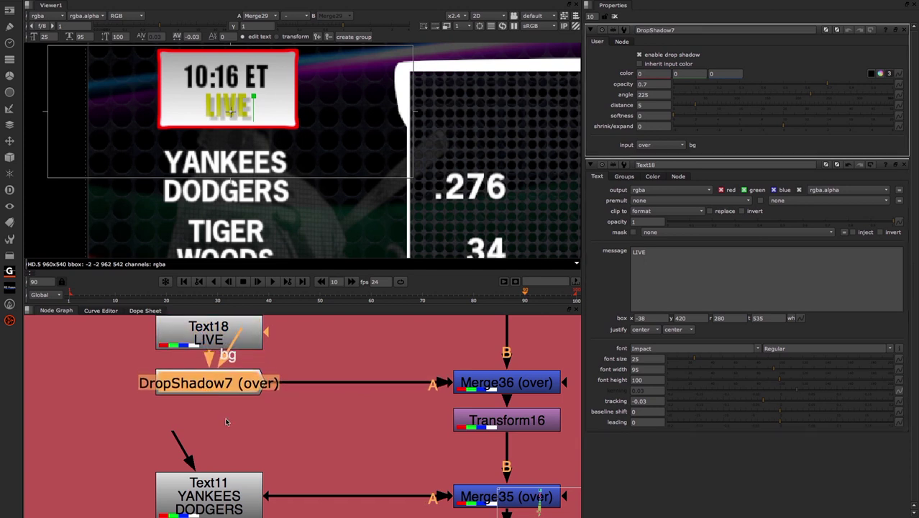
pyautogui.scroll(2, 205, 383)
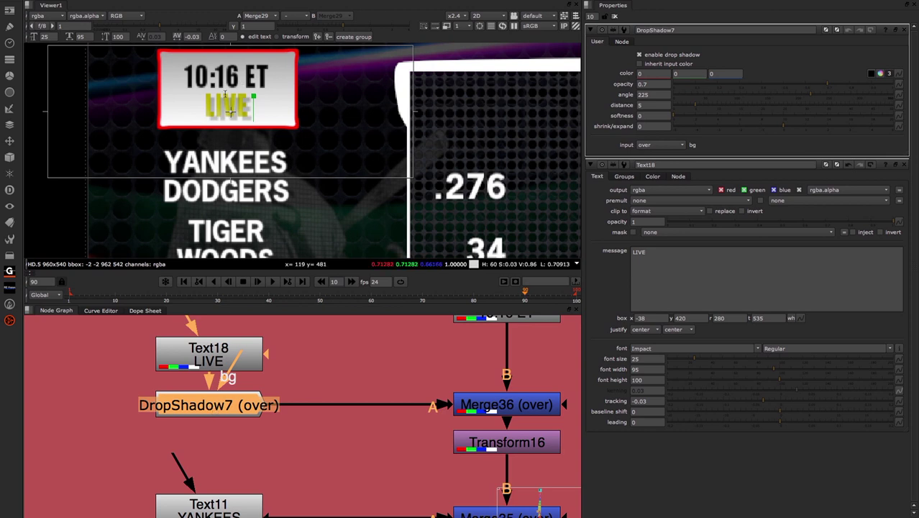
# Set the LIVE drop shadow's opacity to 0.86, angle to 220, distance to 6.6 and softness to 1.2
pyautogui.scroll(3, 269, 133)
pyautogui.moveTo(235, 130); pyautogui.dragTo(254, 156, button='middle')
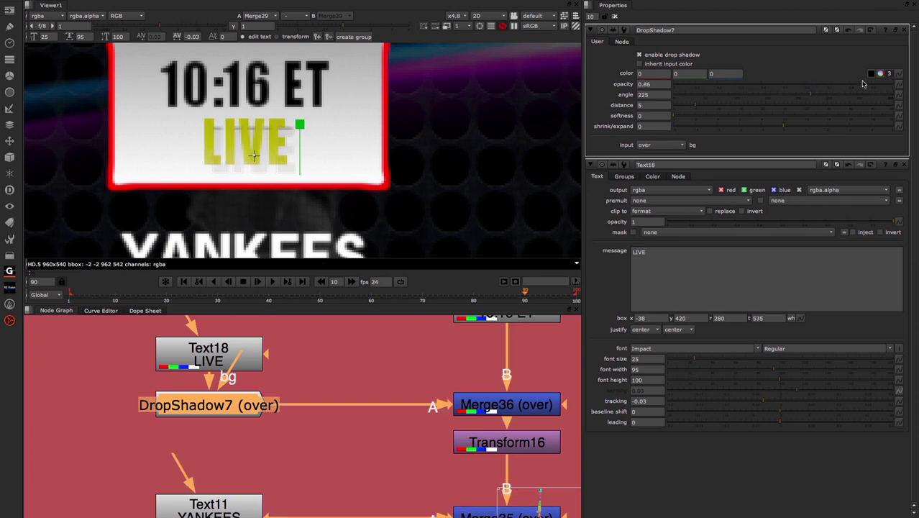
pyautogui.moveTo(827, 85); pyautogui.dragTo(864, 86)
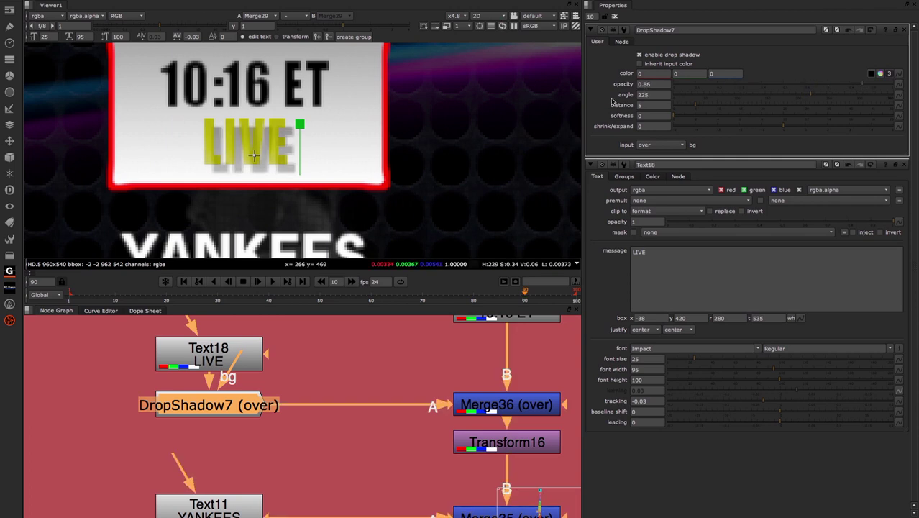
pyautogui.click(812, 99)
pyautogui.moveTo(812, 99); pyautogui.dragTo(808, 98)
pyautogui.moveTo(696, 108); pyautogui.dragTo(685, 118)
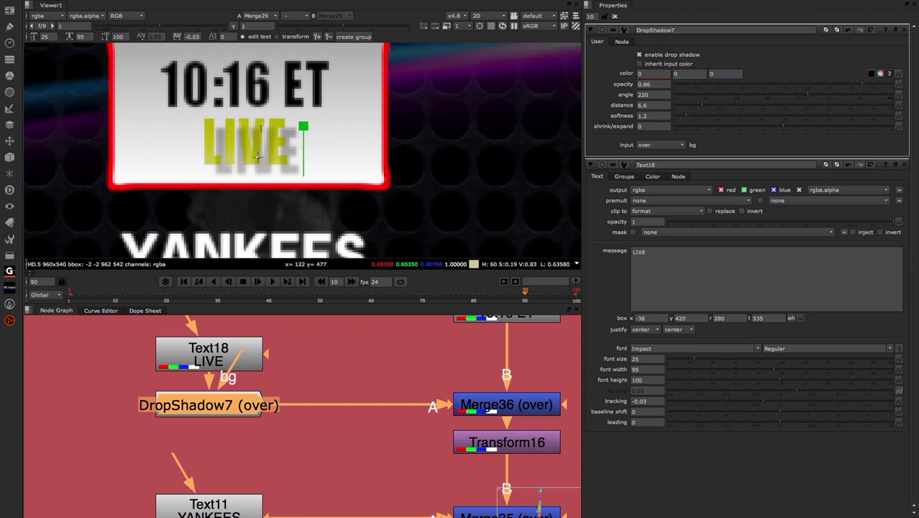
# Set the LIVE drop shadow's opacity to 2
pyautogui.click(597, 85)
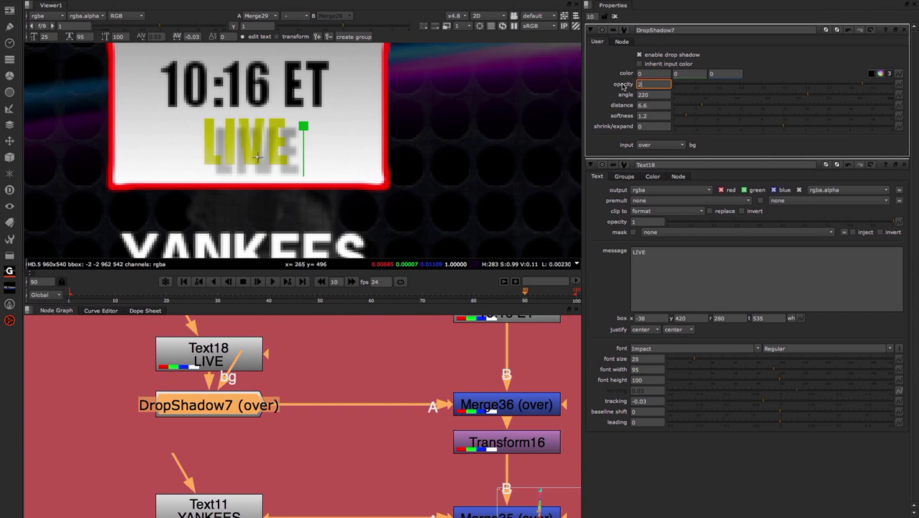
pyautogui.write('2')
pyautogui.press('Tab')
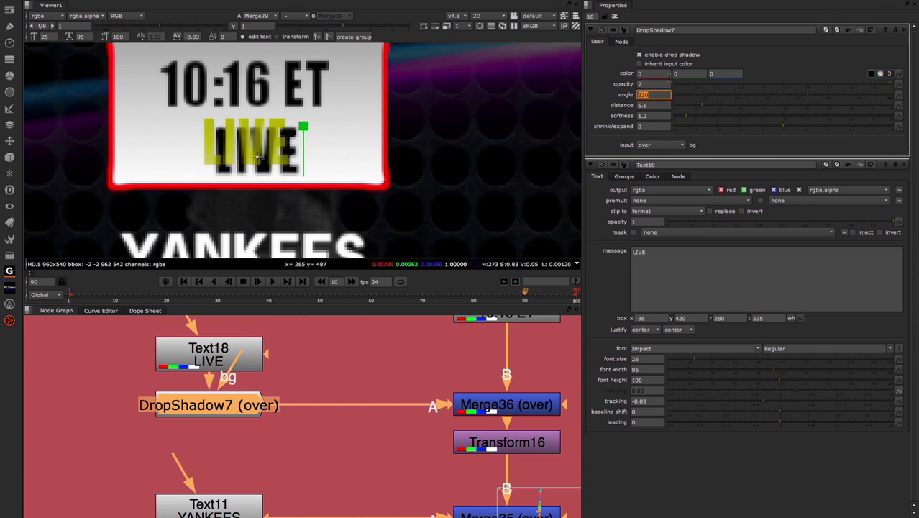
# Change the drop shadow's colour to yellow and darken it to 0.335333, 0.335333, -0.664667
pyautogui.click(881, 74)
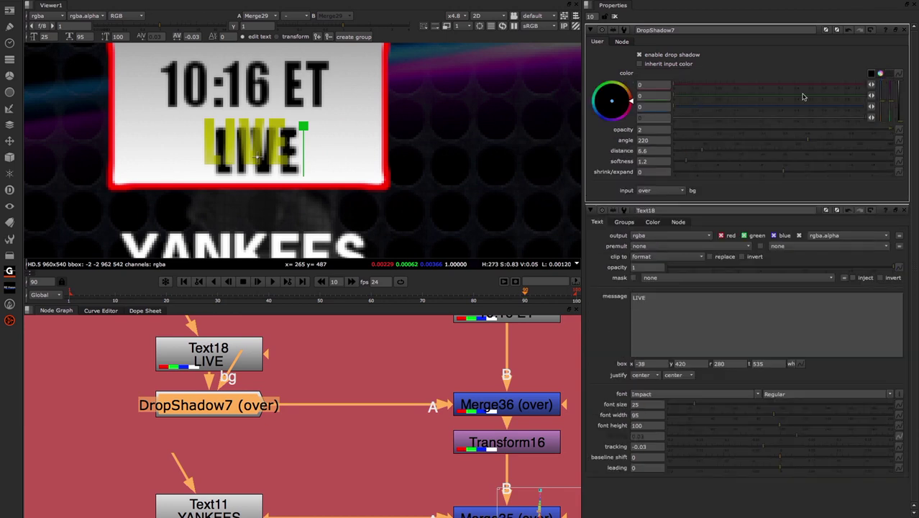
pyautogui.click(857, 99)
pyautogui.click(875, 95)
pyautogui.click(875, 85)
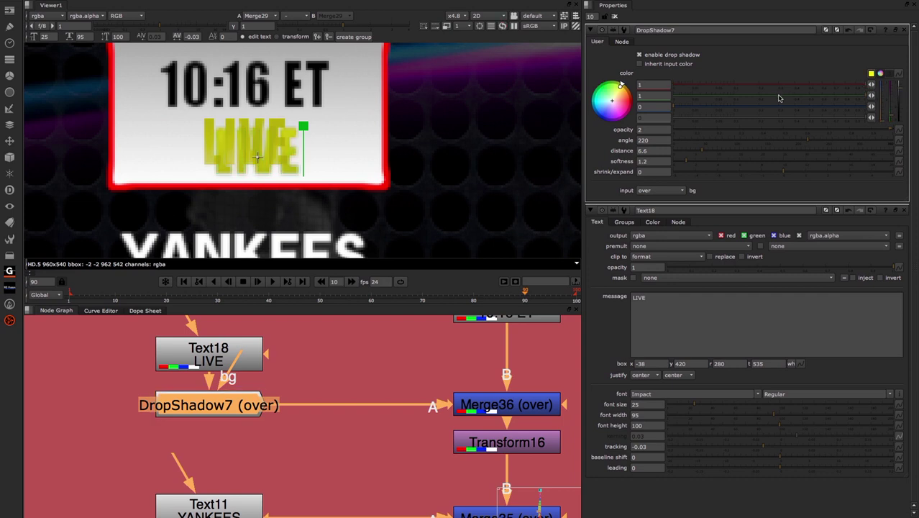
pyautogui.moveTo(902, 91); pyautogui.dragTo(900, 117)
pyautogui.click(881, 74)
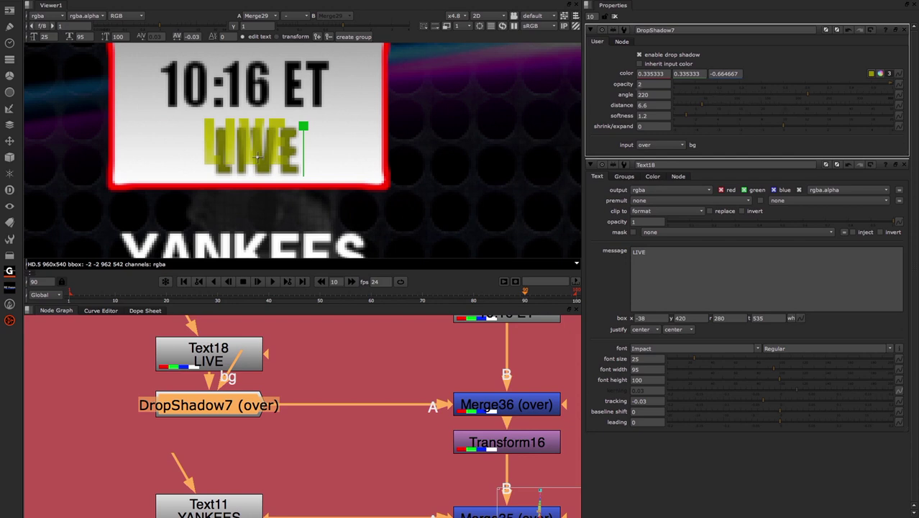
# Set the drop shadow's angle, distance and softness to 0 and its shrink/expand to 1.3
pyautogui.moveTo(686, 94); pyautogui.dragTo(665, 98)
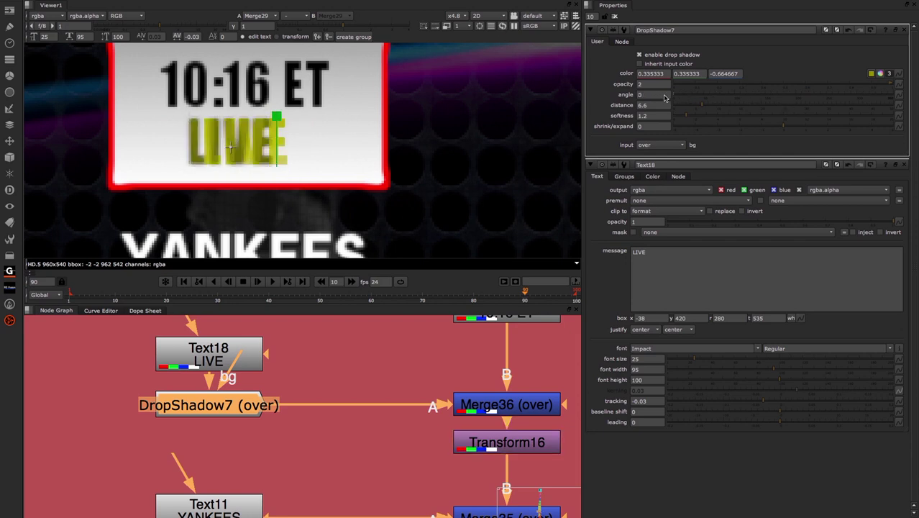
pyautogui.click(674, 105)
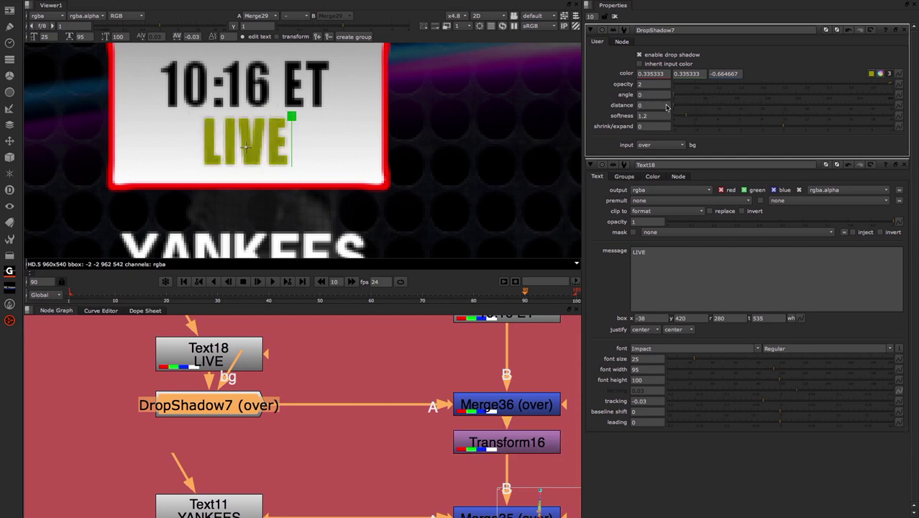
pyautogui.moveTo(695, 120); pyautogui.dragTo(667, 118)
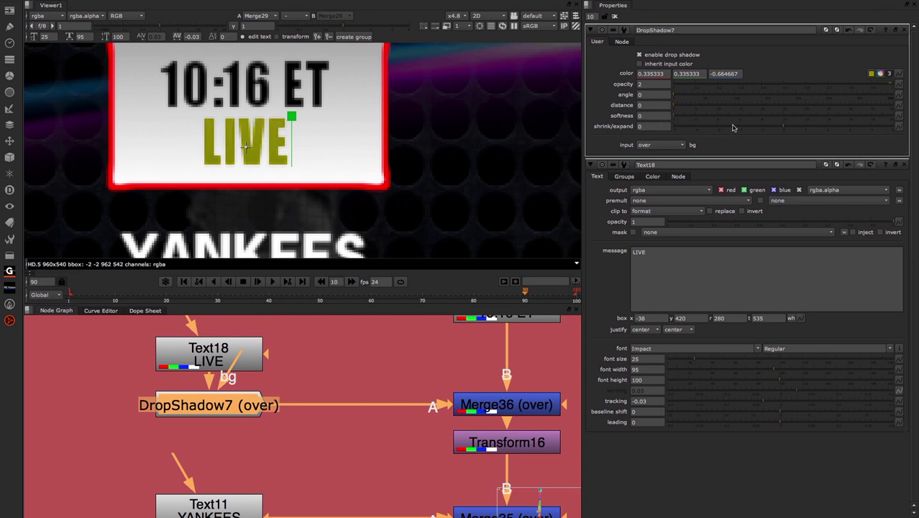
pyautogui.click(796, 130)
pyautogui.moveTo(796, 129); pyautogui.dragTo(812, 129)
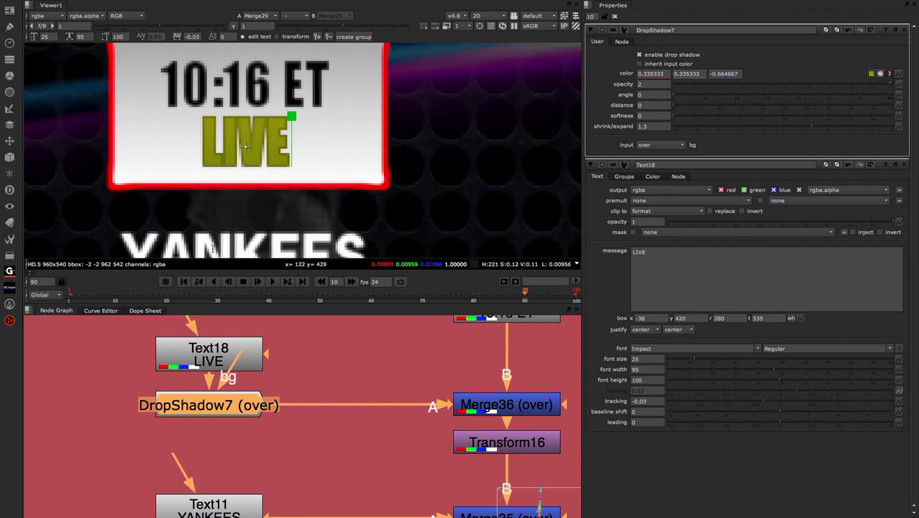
# Widen the letter spacing of the whole LIVE message by setting its kerning to 0.252
pyautogui.doubleClick(209, 354)
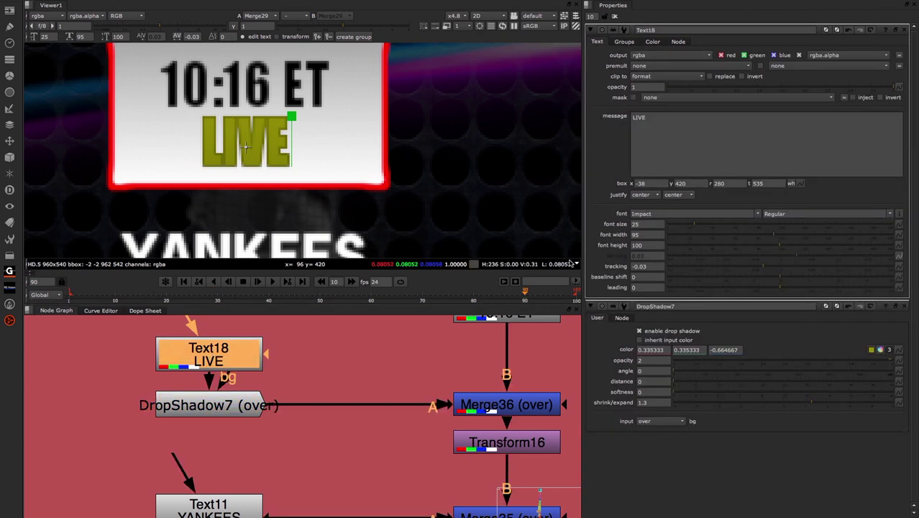
pyautogui.click(690, 139)
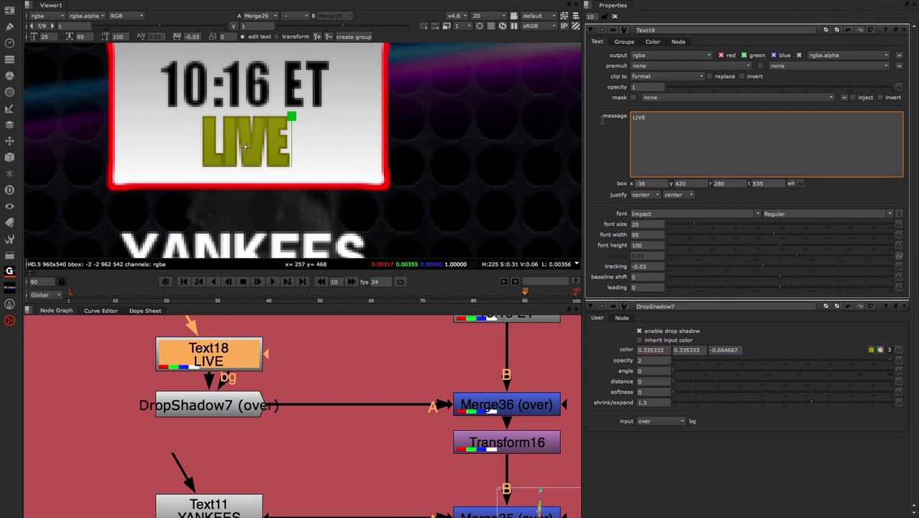
pyautogui.hotkey('ctrl', 'a')
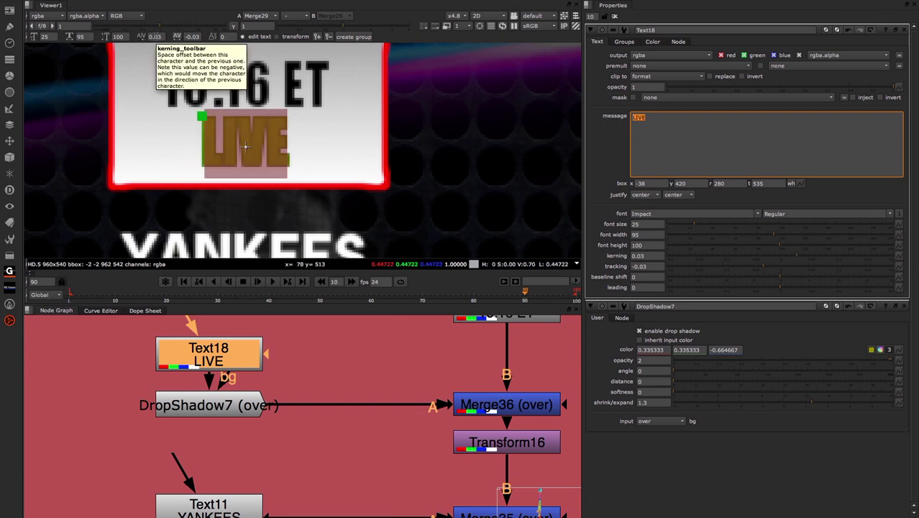
pyautogui.click(155, 36)
pyautogui.moveTo(155, 36); pyautogui.dragTo(209, 41)
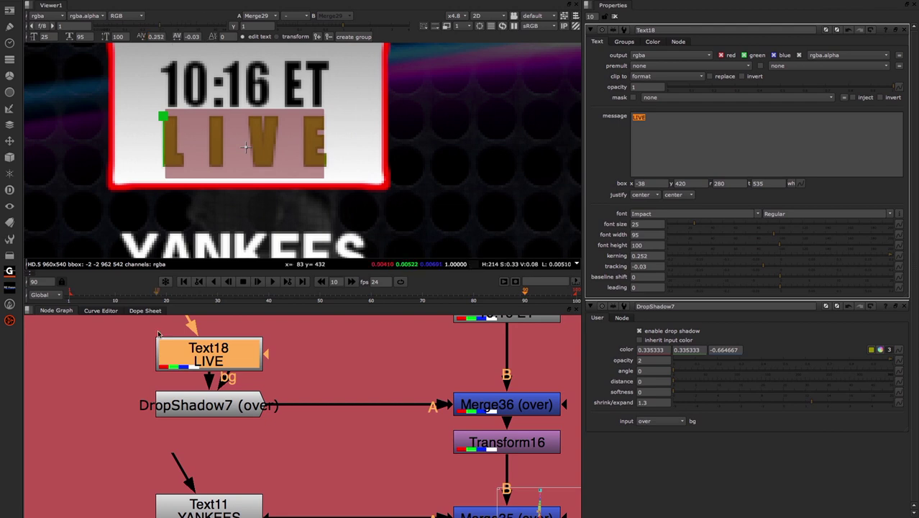
# Set the LIVE drop shadow's shrink/expand to 2 and deselect the LIVE letters in the viewer
pyautogui.click(208, 406)
pyautogui.click(208, 406)
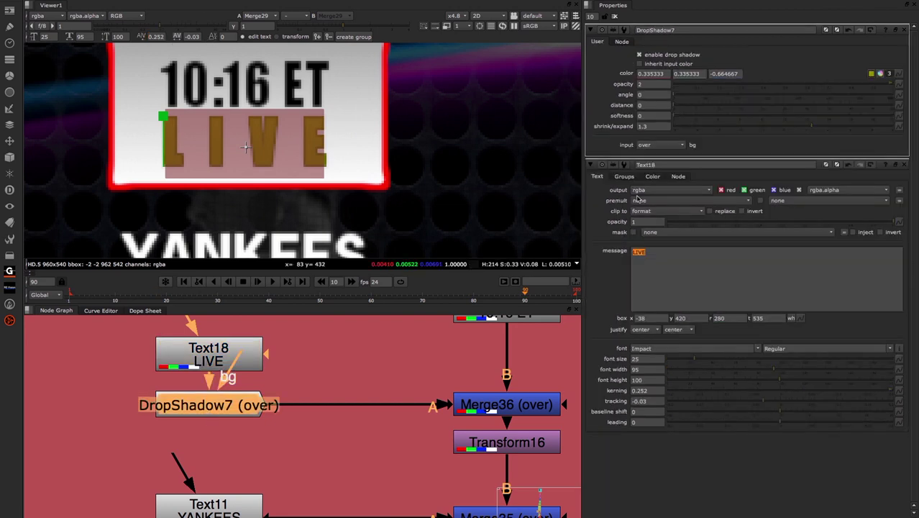
pyautogui.moveTo(656, 126); pyautogui.dragTo(626, 128)
pyautogui.write('2')
pyautogui.press('Return')
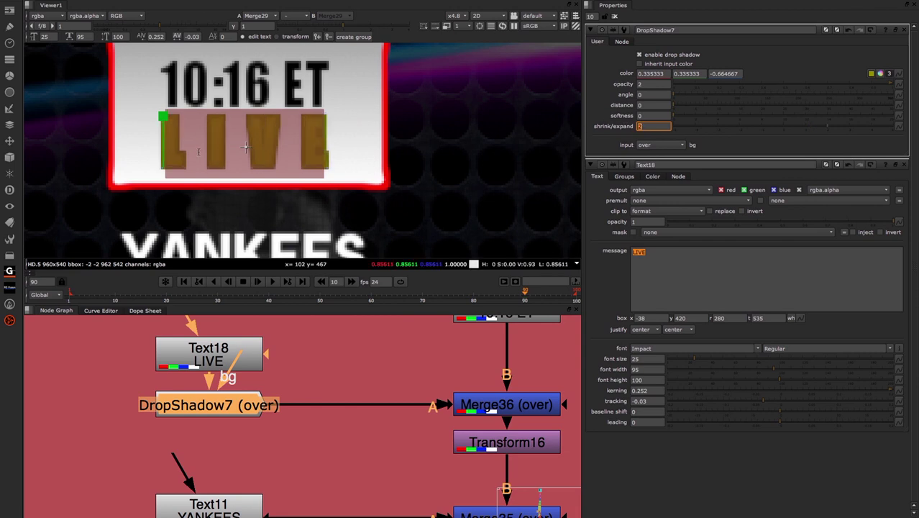
pyautogui.click(357, 137)
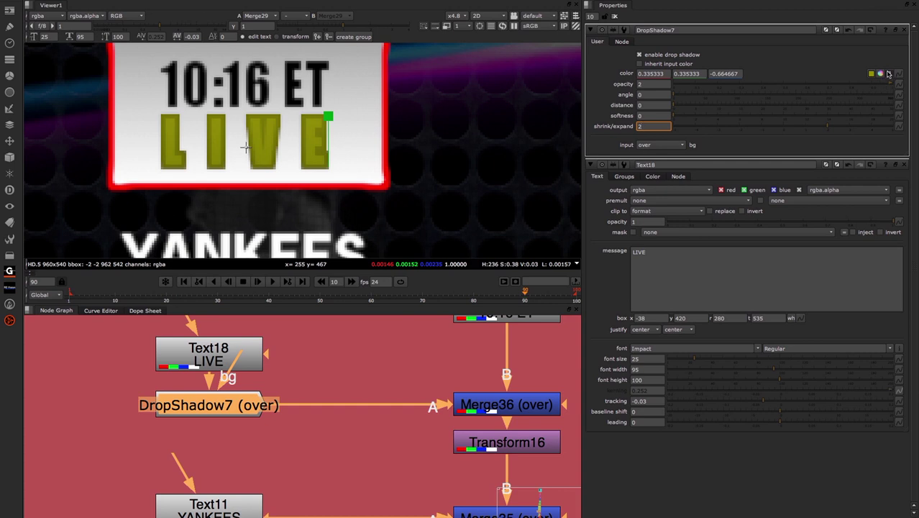
# Set the drop shadow's three colour channels to 0 for a black outline around LIVE
pyautogui.doubleClick(653, 74)
pyautogui.write('0')
pyautogui.press('Tab')
pyautogui.write('0')
pyautogui.press('Tab')
pyautogui.write('0')
pyautogui.press('Tab')
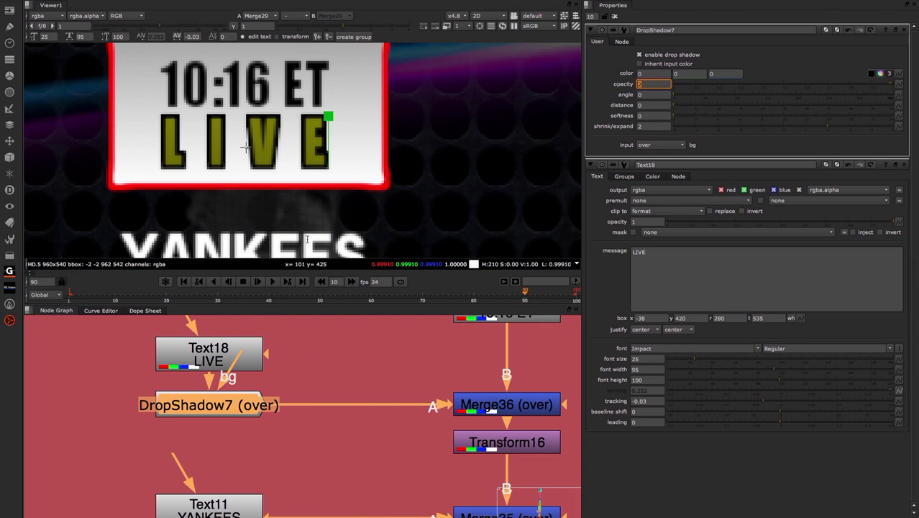
# Deselect the nodes and review the whole broadcast composite and the overall node tree
pyautogui.click(308, 390)
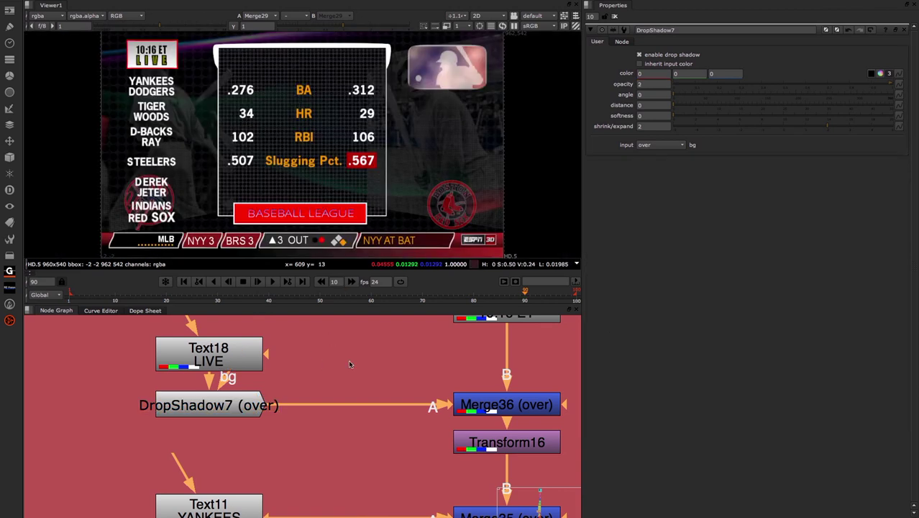
pyautogui.press('f')
pyautogui.scroll(-2, 320, 465)
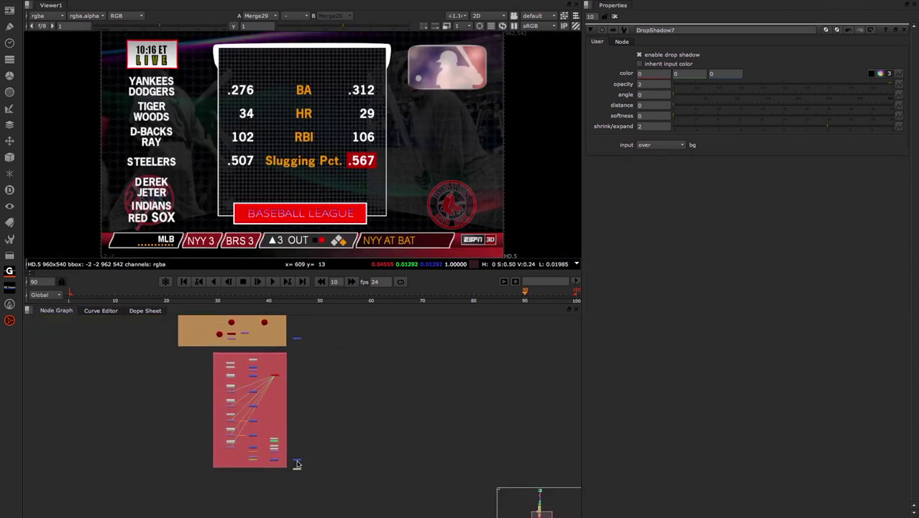